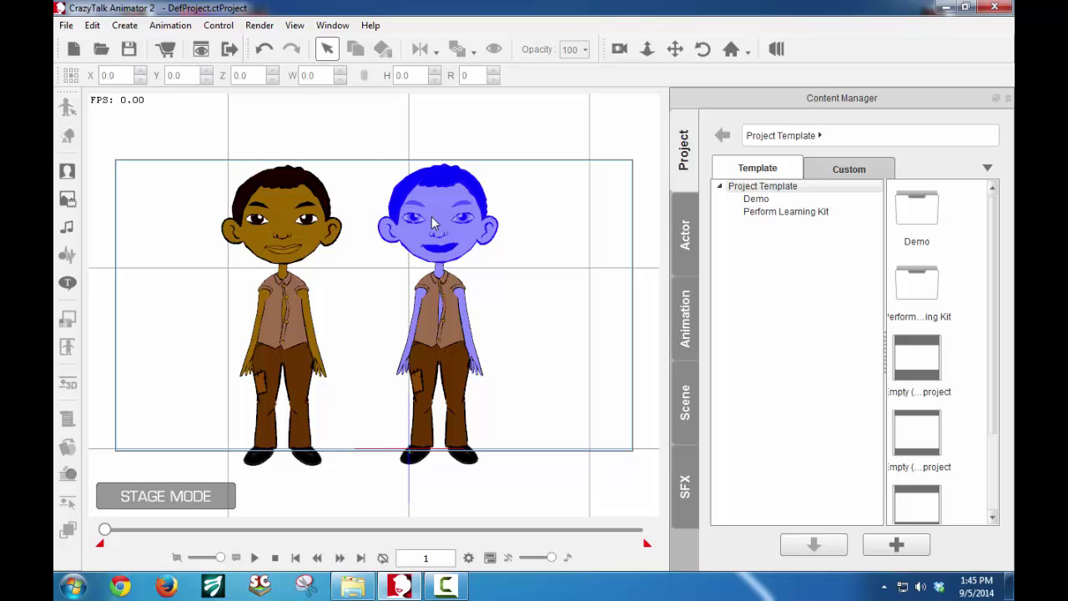
- Open the blue character in Composer mode and bring up the Vector Grouping Tool for its head
click(433, 222)
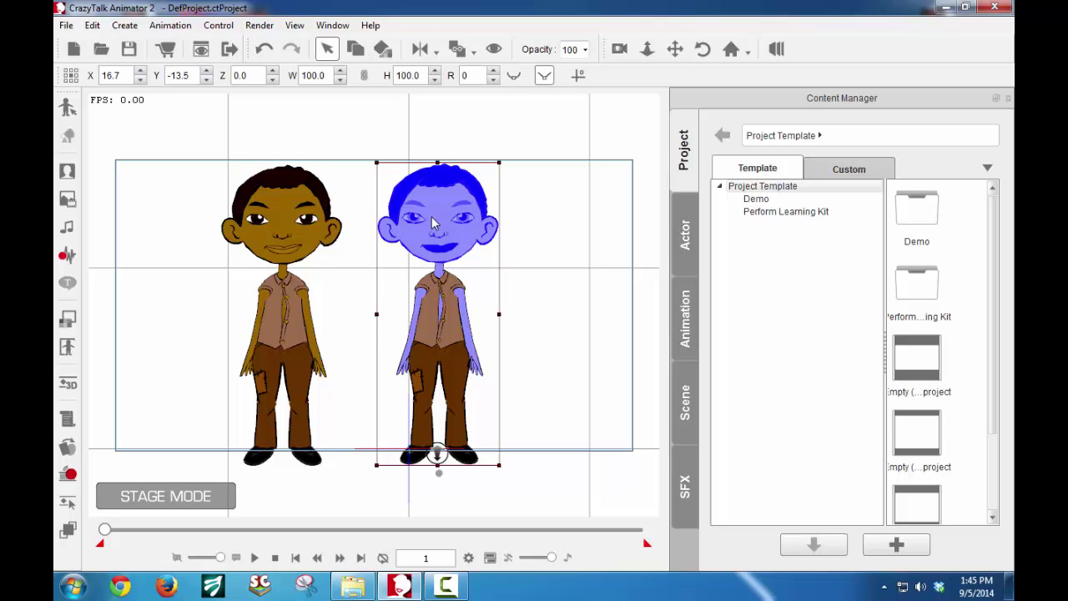
click(70, 112)
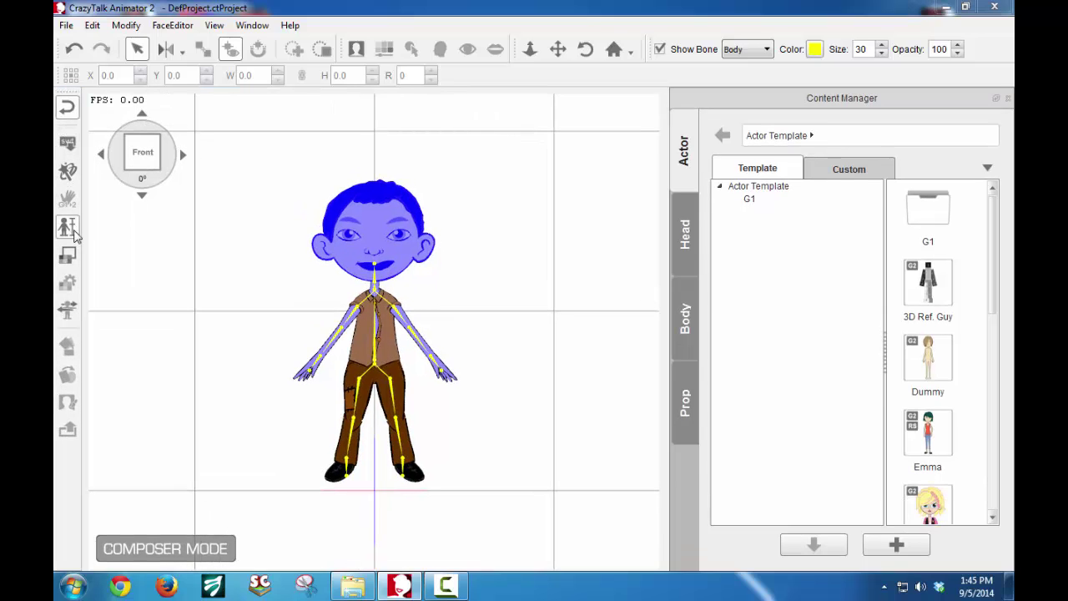
click(367, 248)
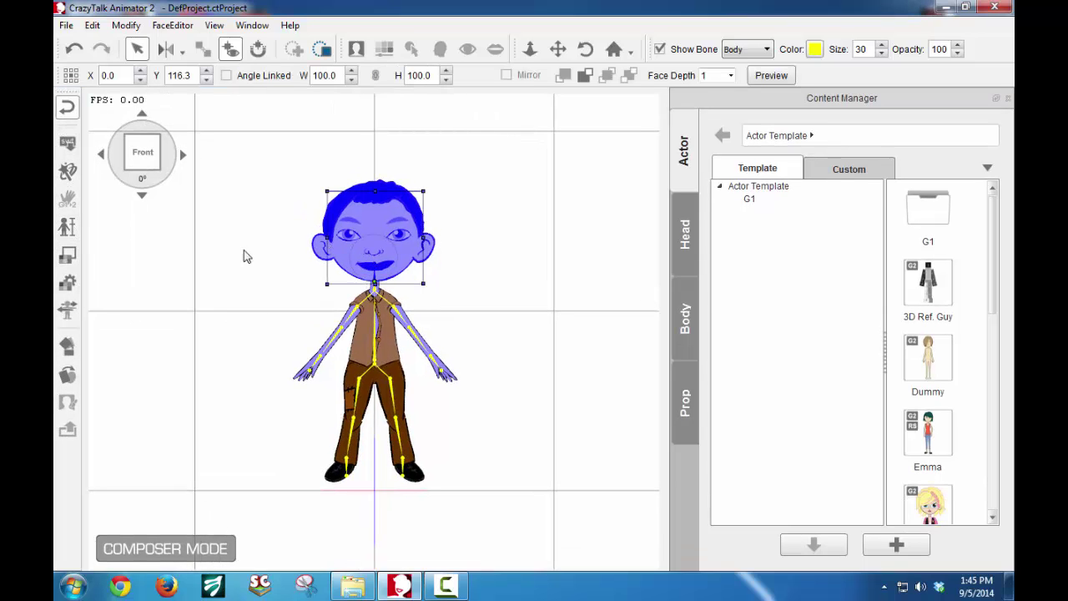
click(65, 313)
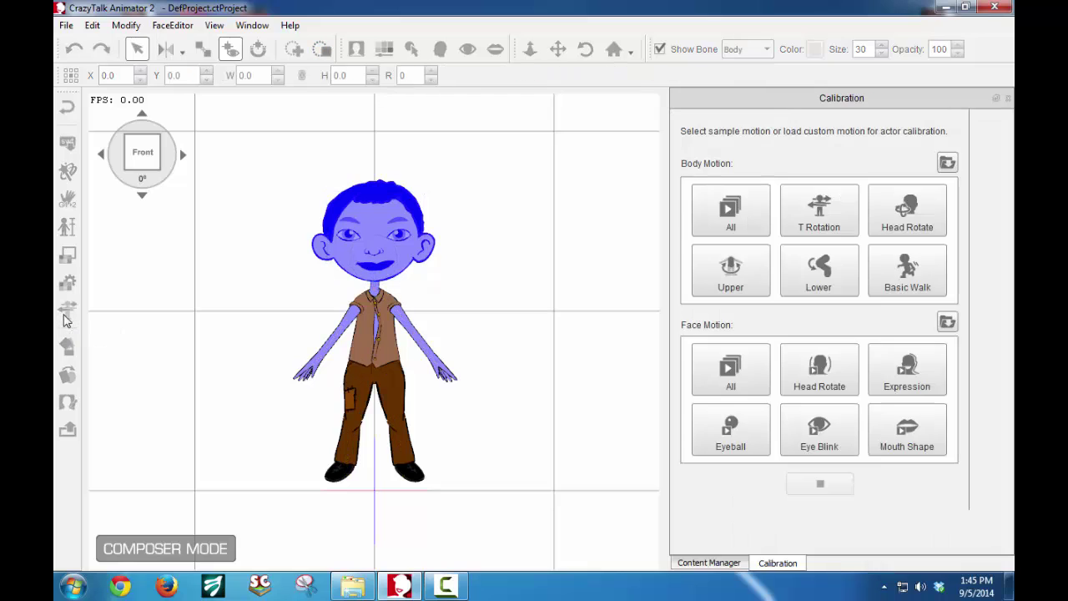
click(1008, 97)
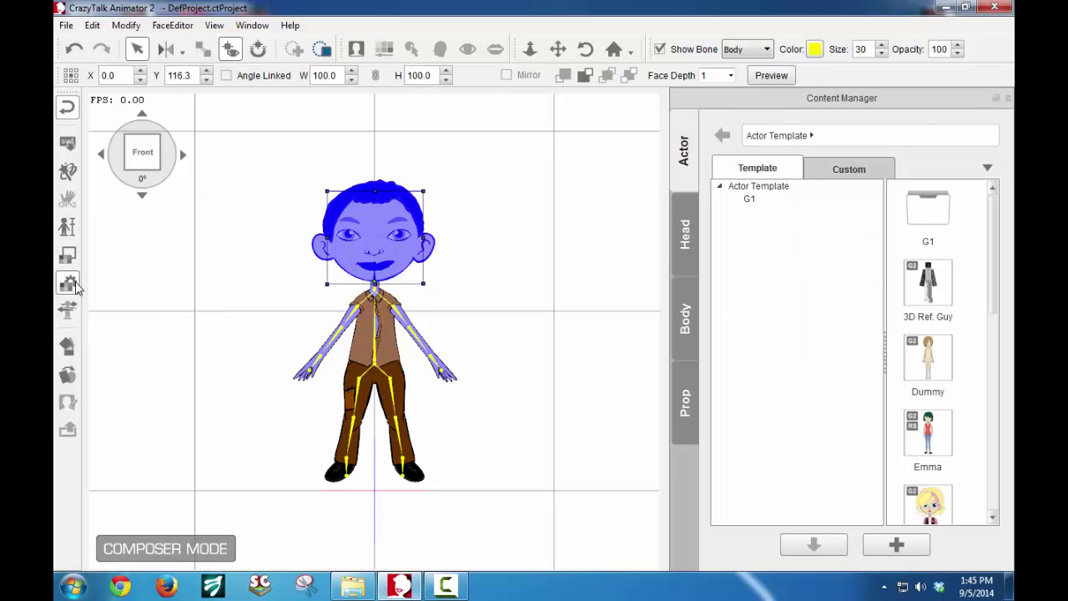
click(73, 284)
click(68, 285)
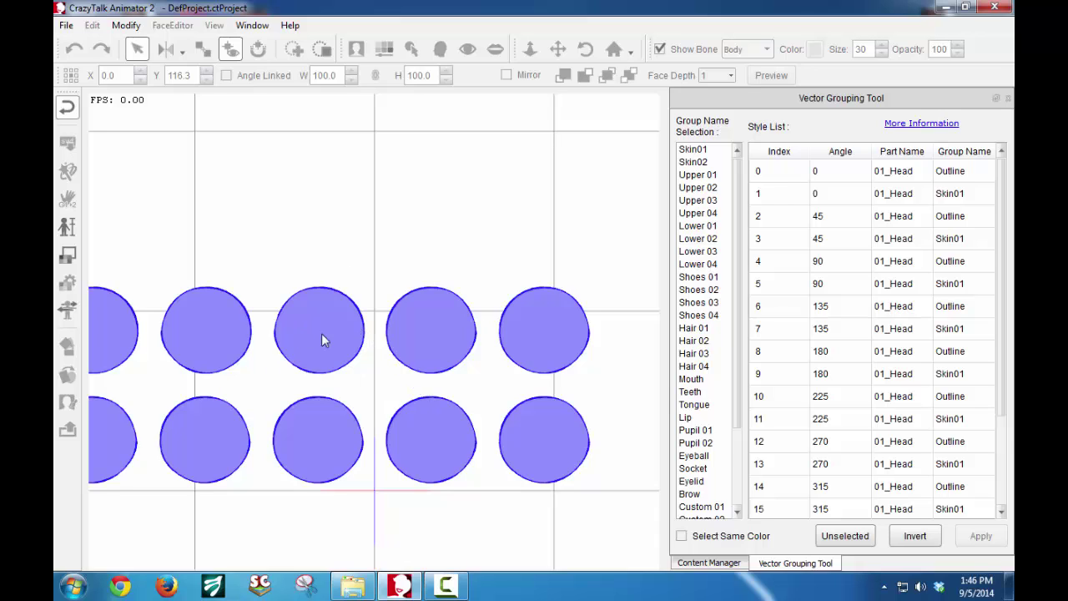
- Examine individual 01_Head style entries, including index 0, 1 and 5, to see which shape each controls
click(818, 173)
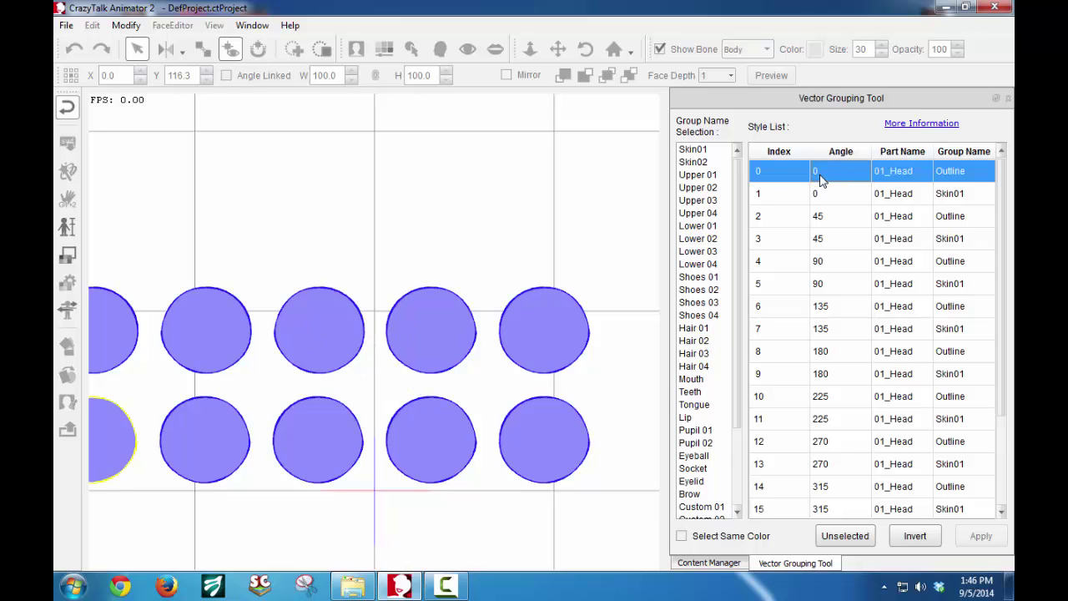
click(837, 195)
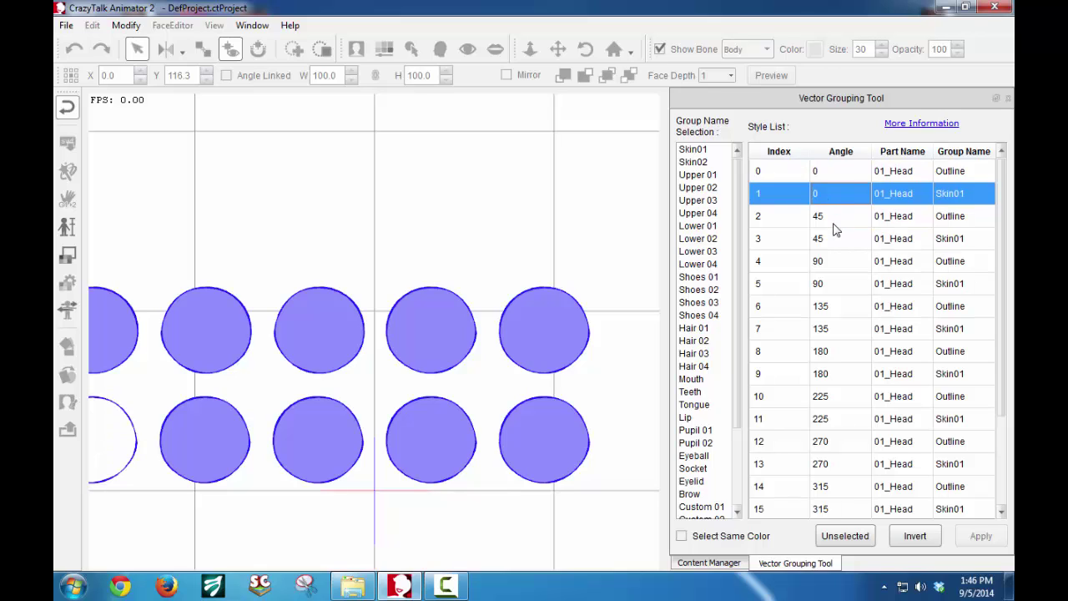
click(951, 239)
click(947, 285)
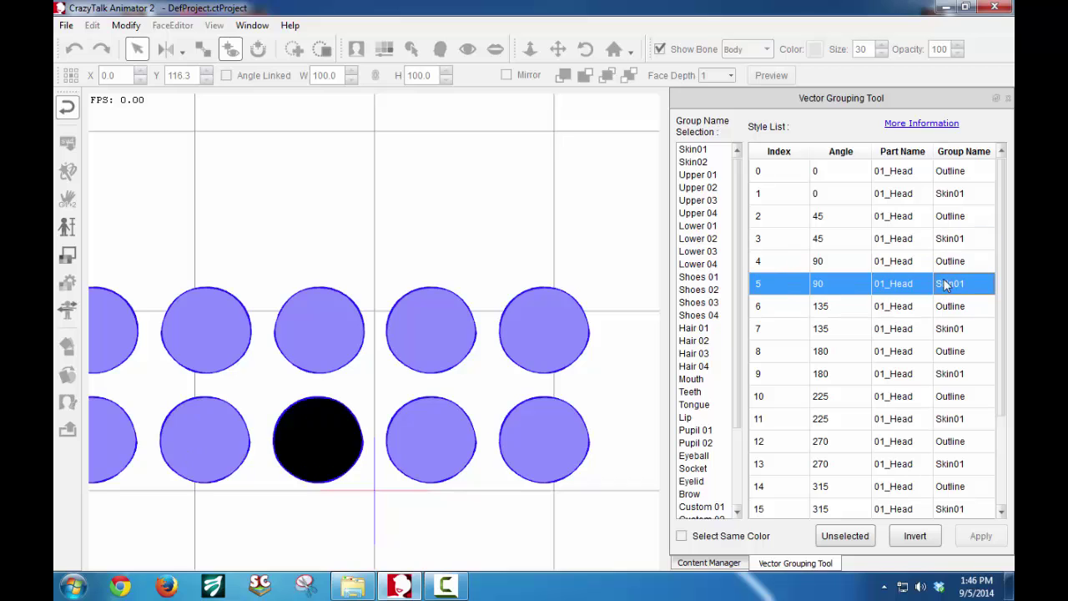
- Enable Select Same Color, check the head's same-colored skin and outline entries and the available group names, and close the Vector Grouping Tool
click(738, 538)
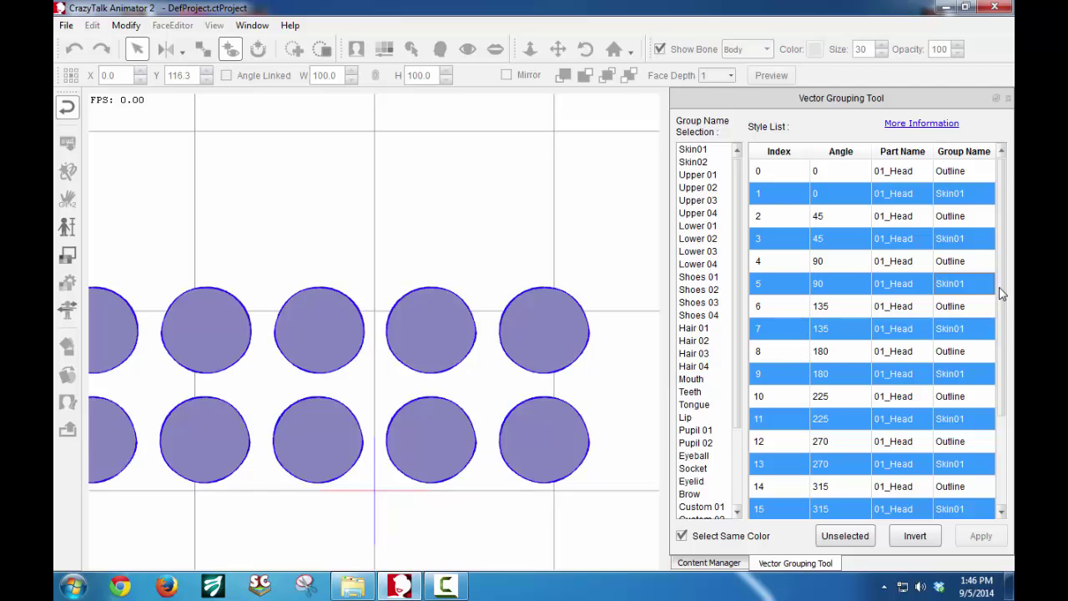
scroll(917, 284, down, 2)
click(927, 260)
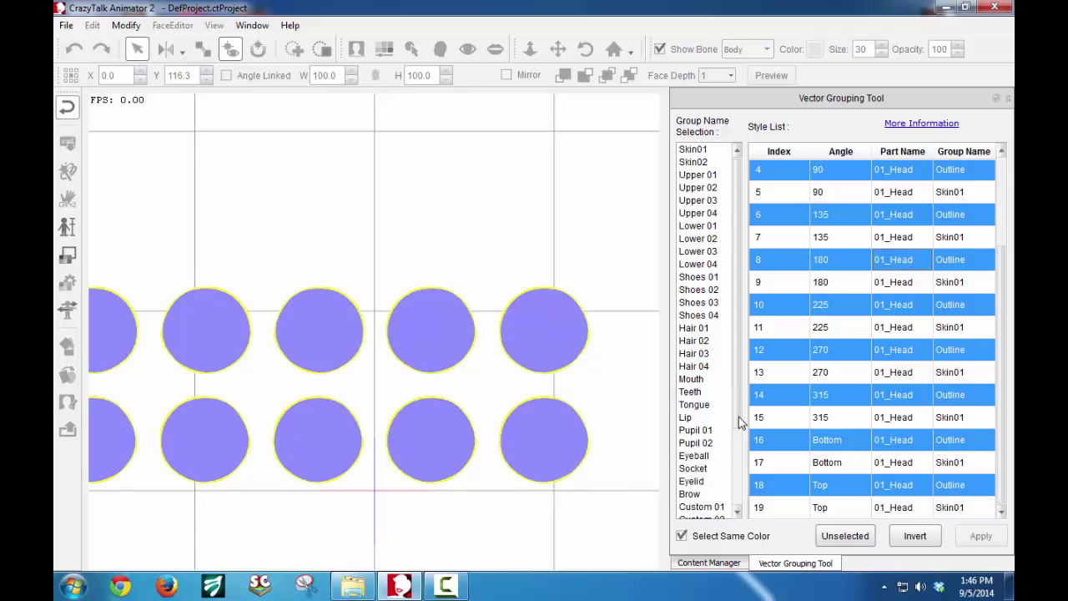
drag(739, 417, 737, 497)
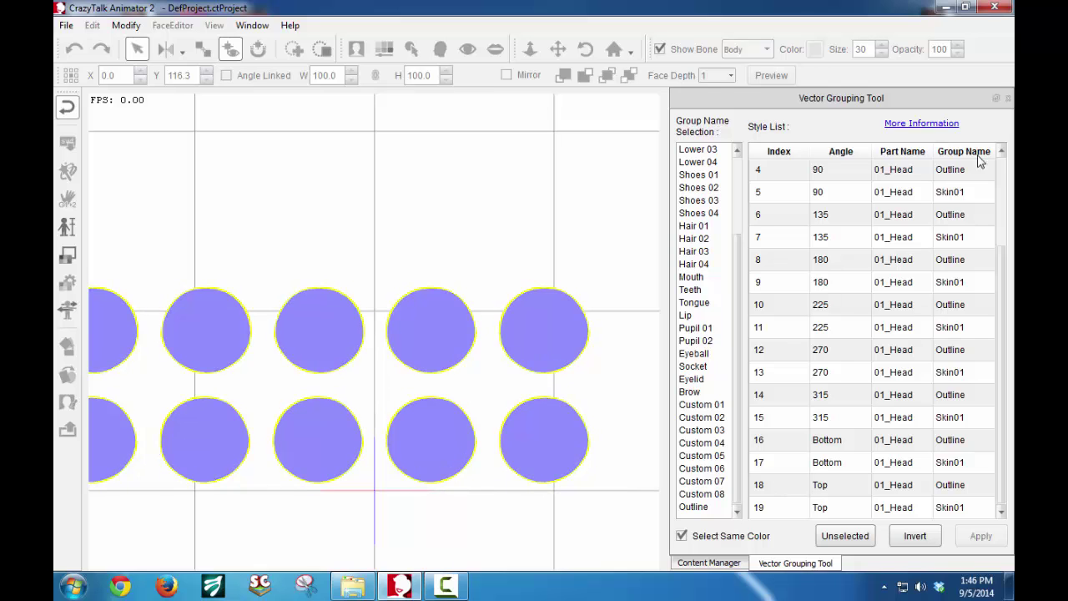
click(1008, 99)
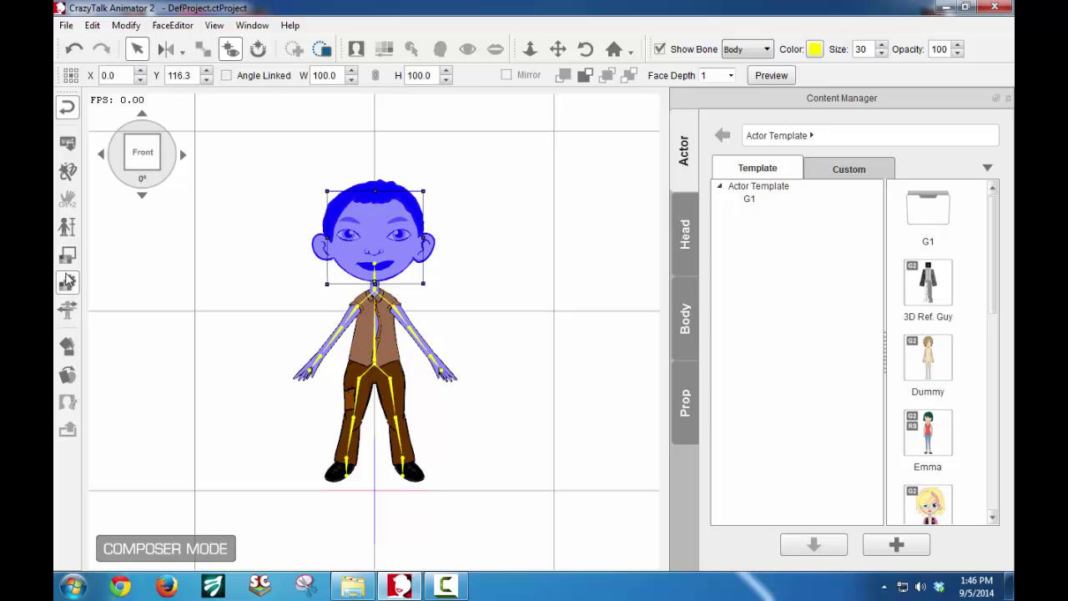
- Try the Line Art, Grayscale, Carton Art, Retro and Monochrome render styles on the blue character, finishing with Default restored
click(70, 260)
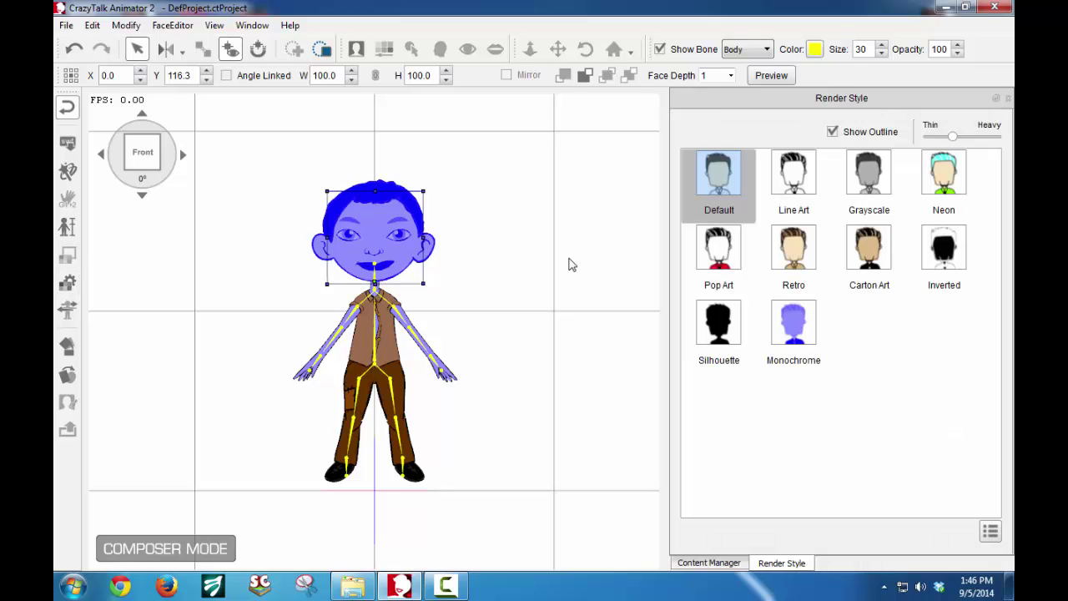
click(793, 171)
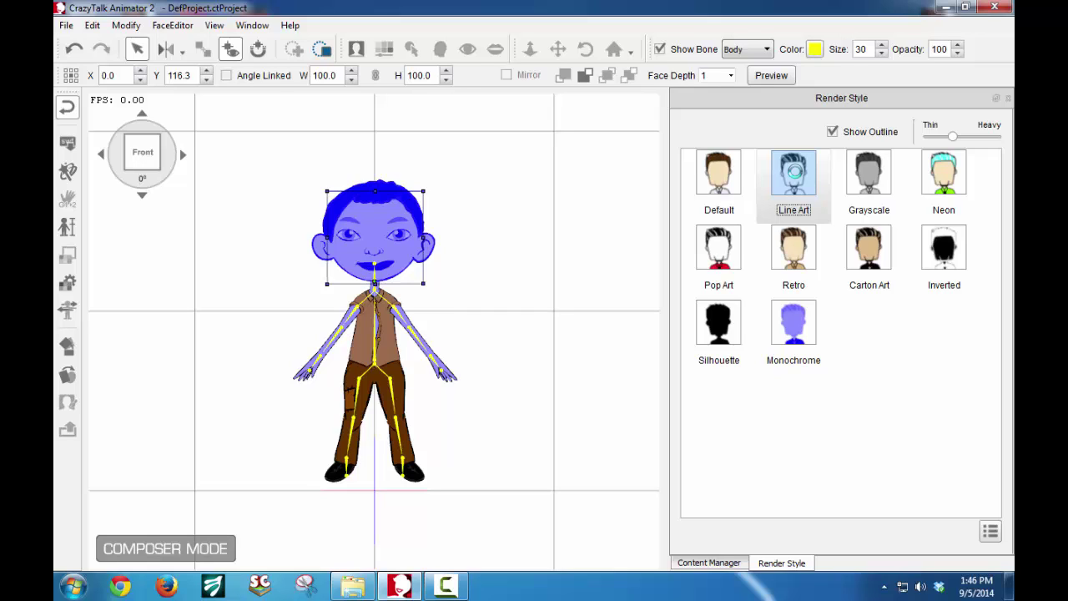
click(865, 177)
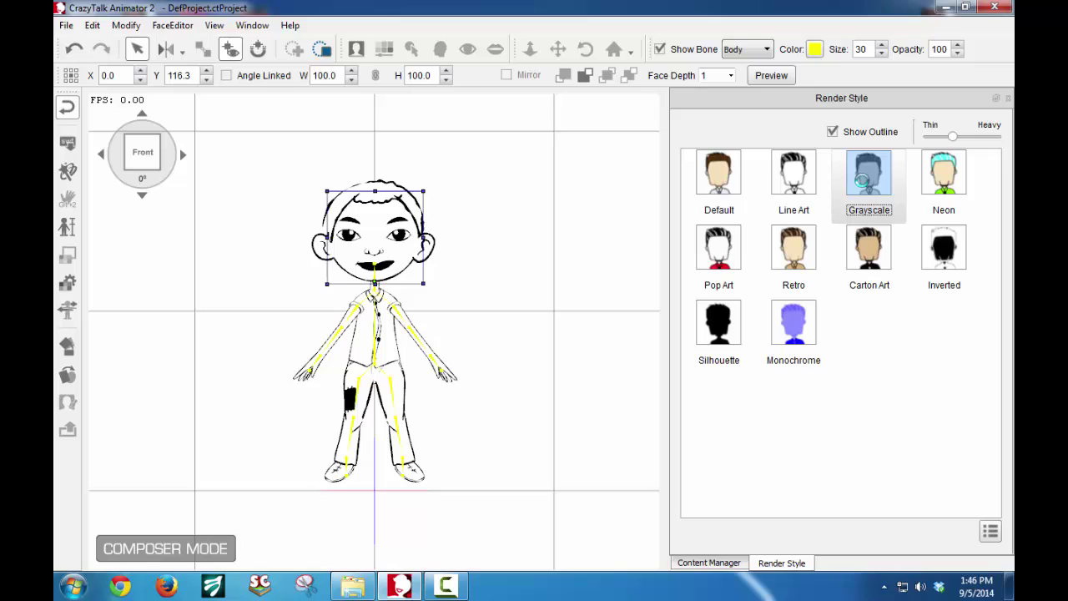
click(866, 262)
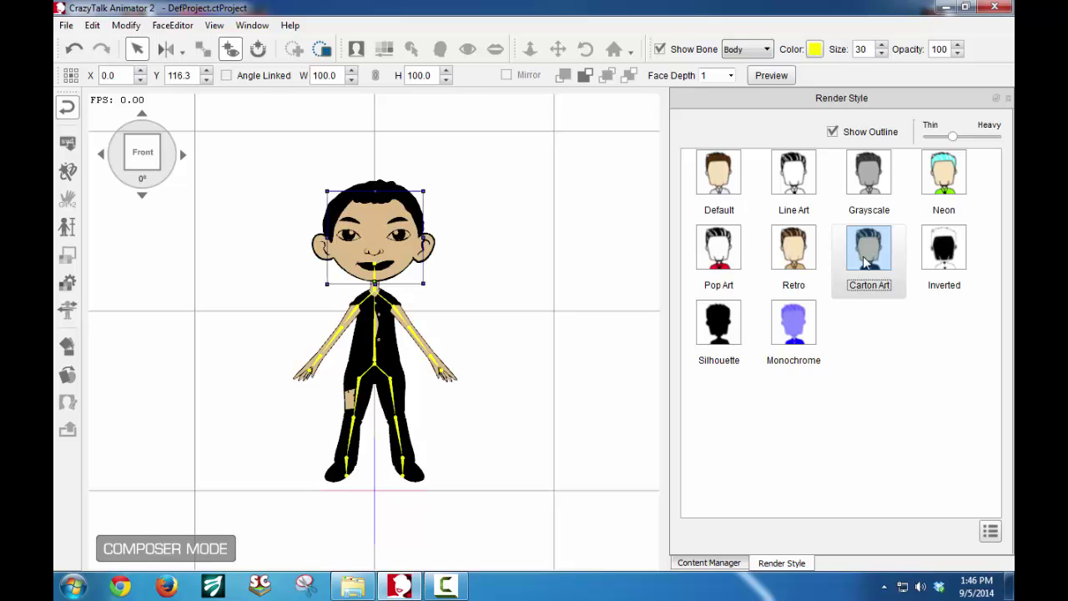
click(796, 259)
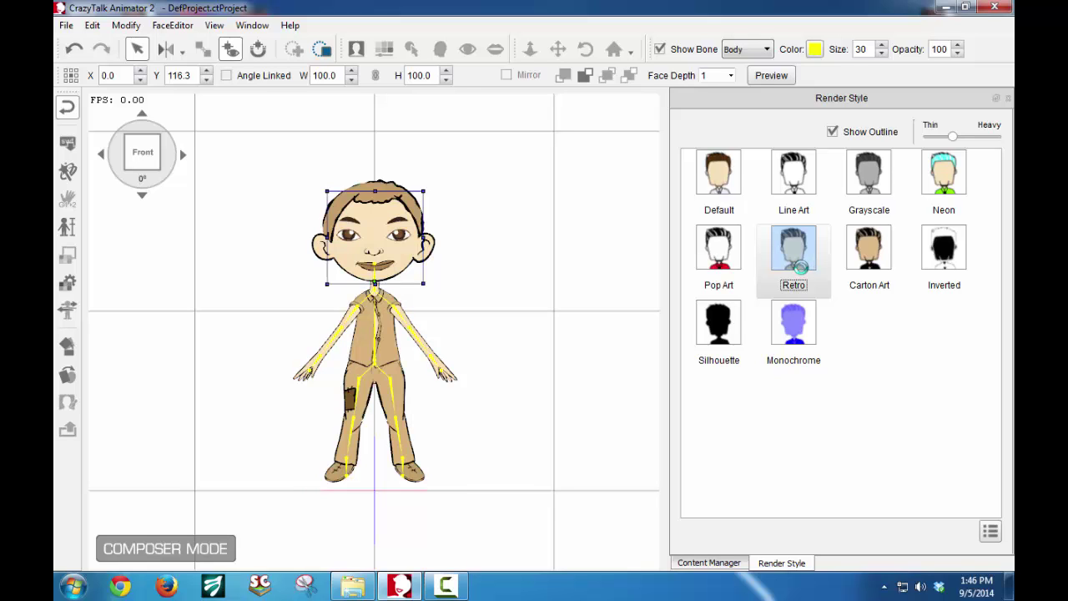
click(801, 331)
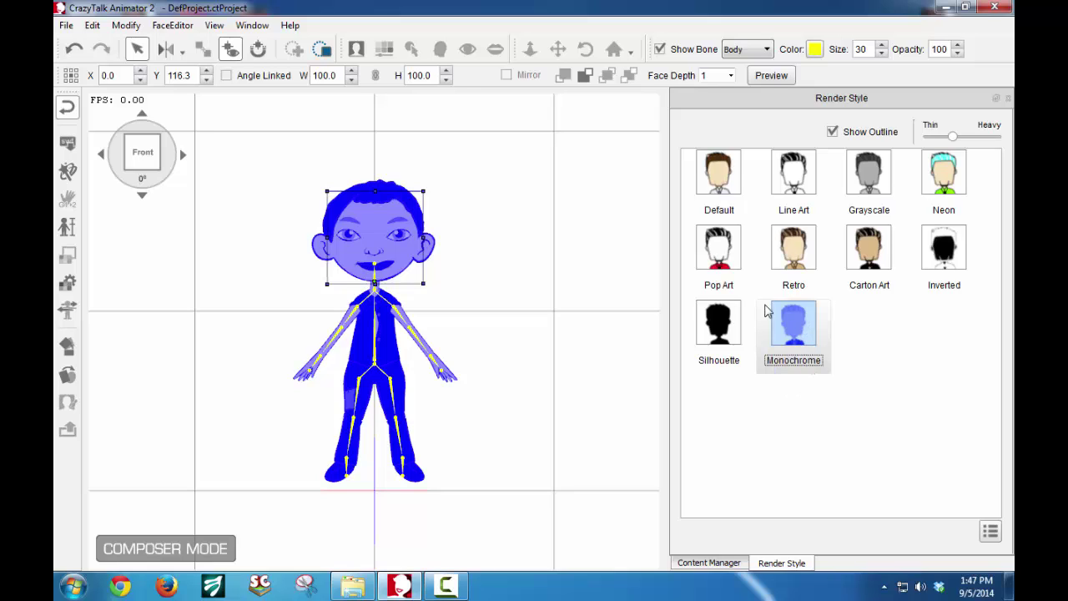
click(729, 186)
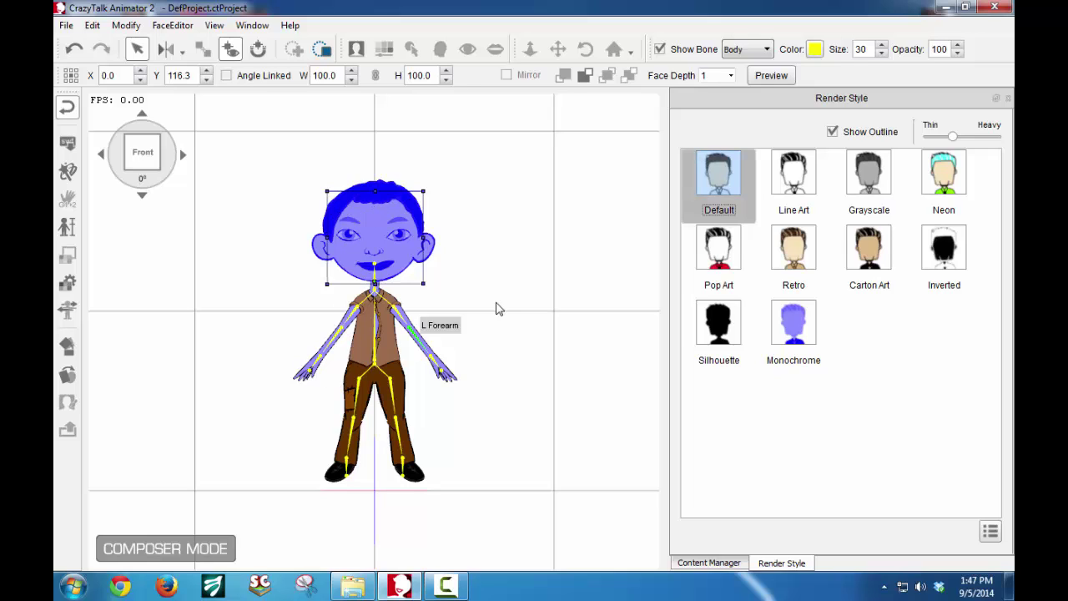
click(797, 187)
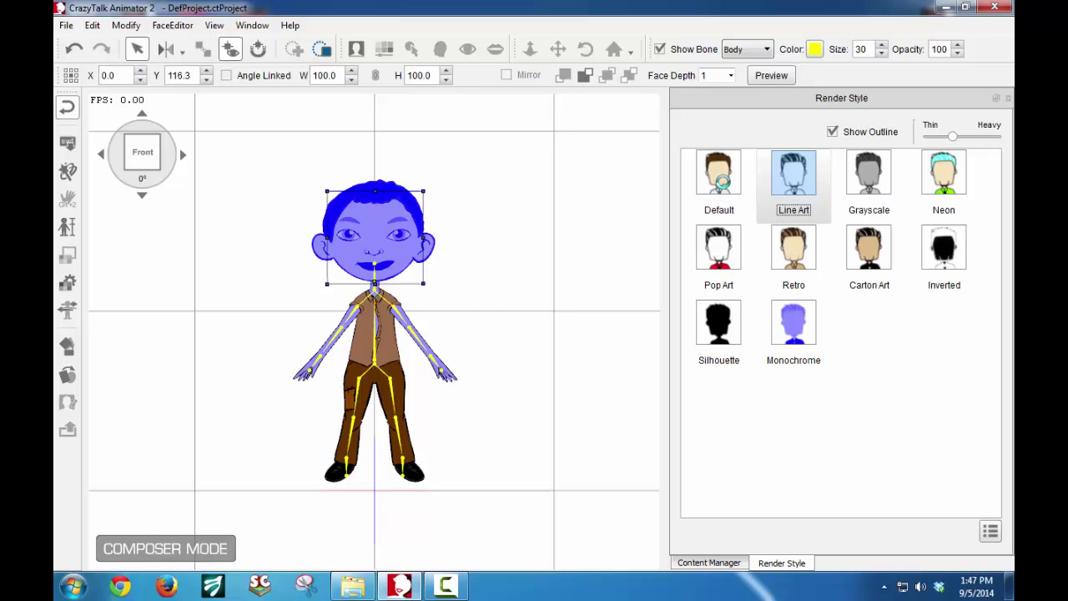
click(723, 181)
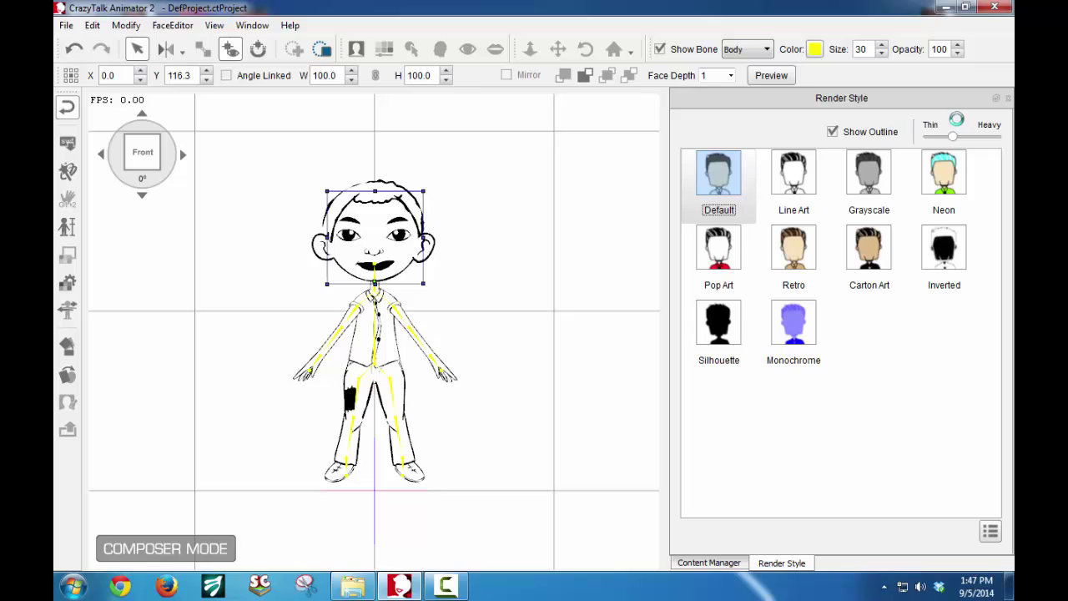
click(1007, 99)
- Return to the stage and open the brown-skinned character's head in Composer mode with the Vector Grouping Tool
click(68, 111)
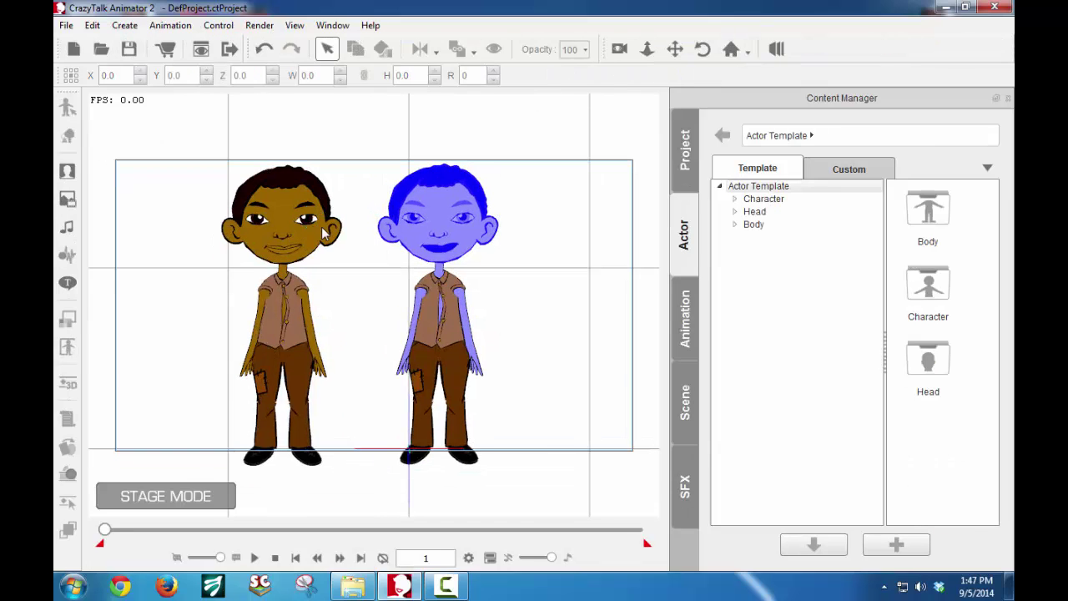
click(316, 227)
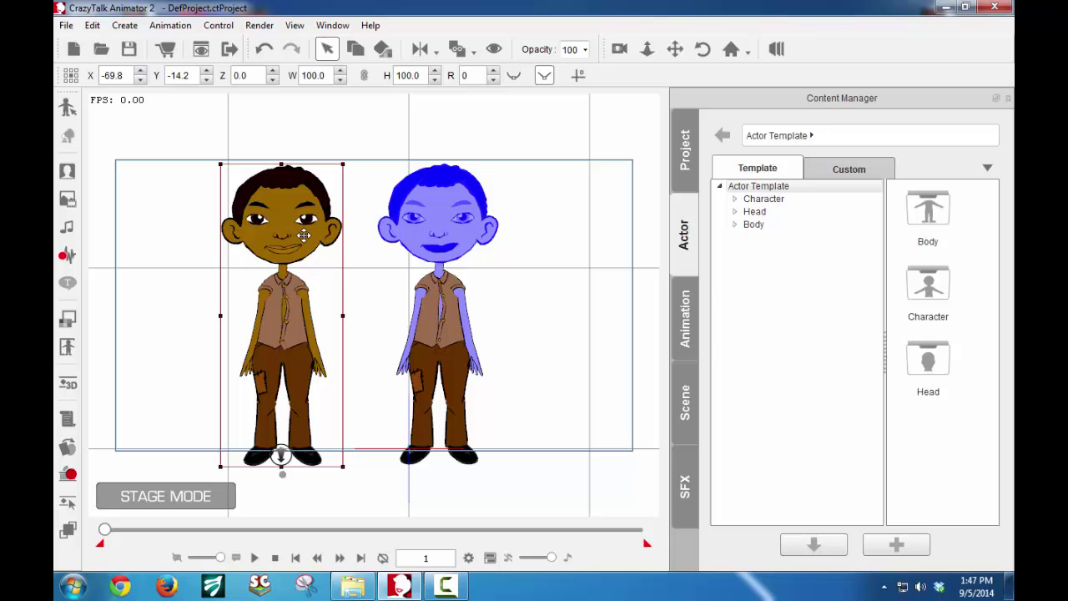
click(67, 107)
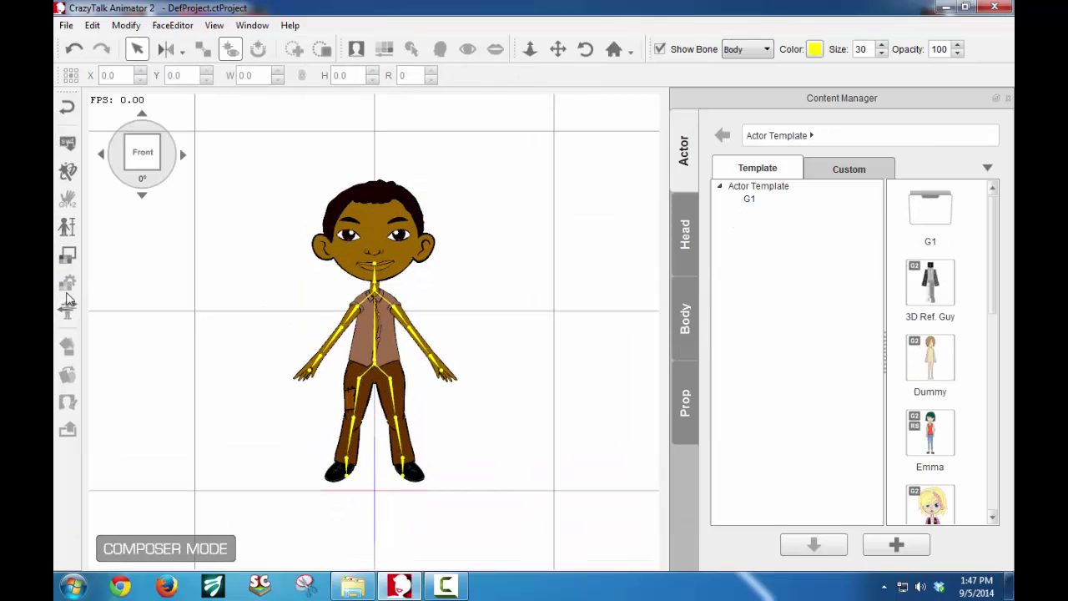
click(343, 252)
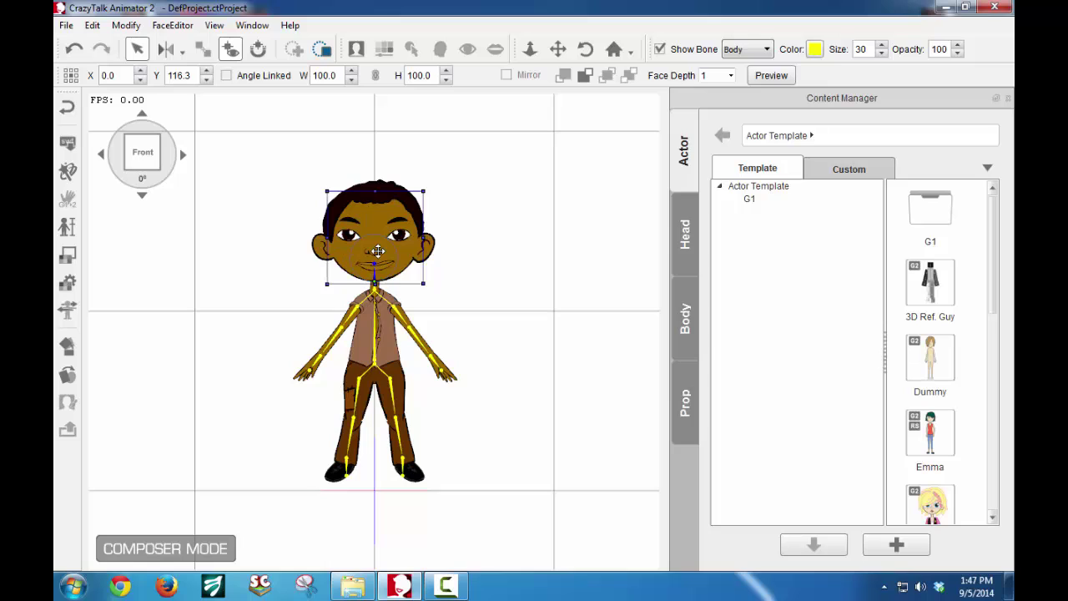
click(66, 285)
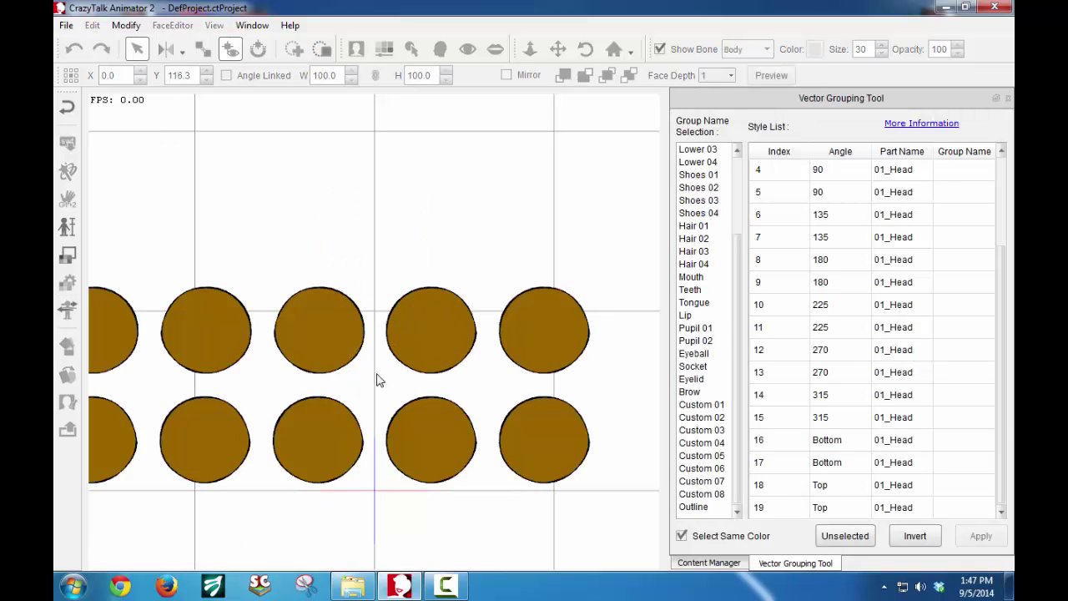
- Assign all of the head's outline-colored entries to the Outline group
click(924, 171)
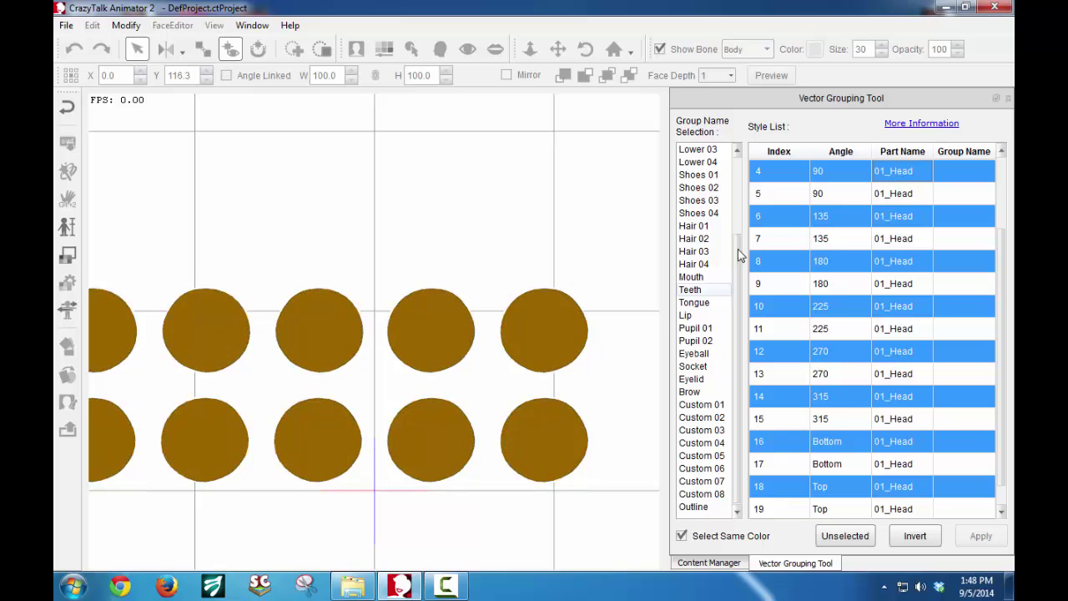
click(694, 506)
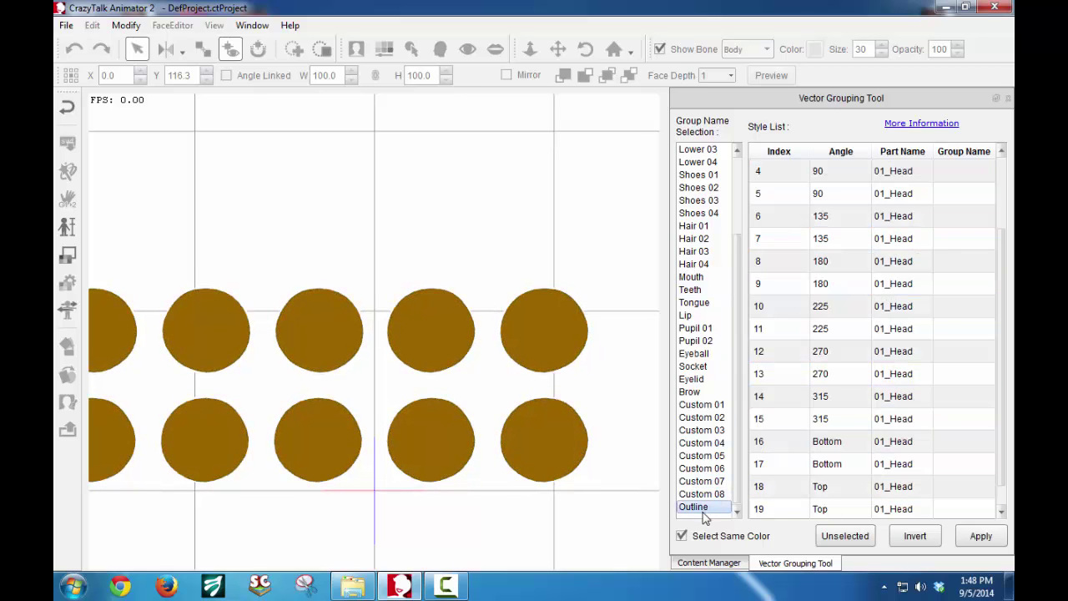
click(979, 537)
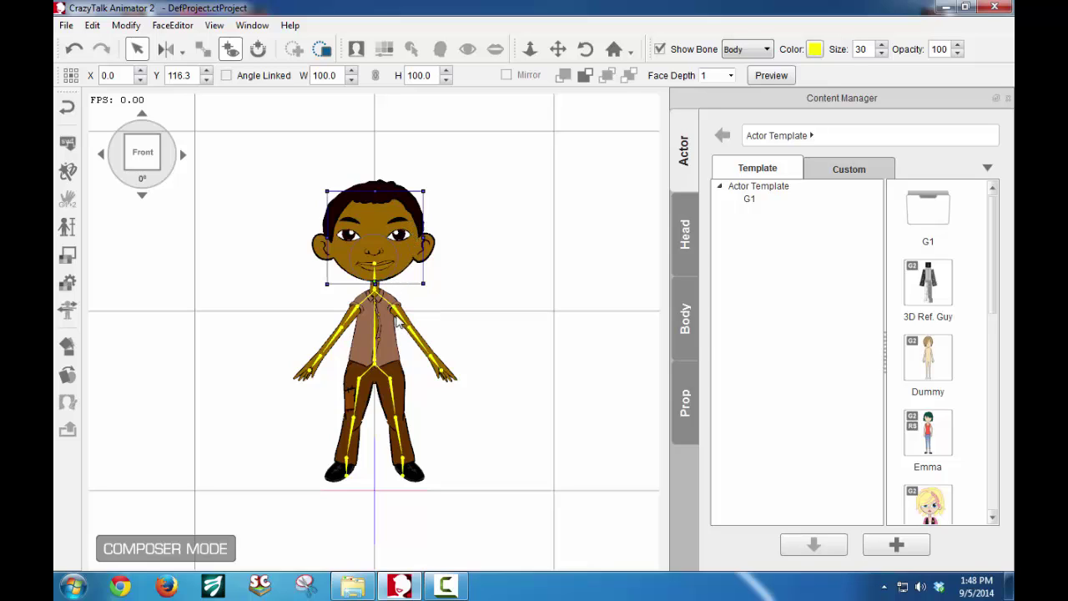
- Open the Vector Grouping Tool for the left upper arm and assign its index 0 same-color entries to the Outline group
click(399, 323)
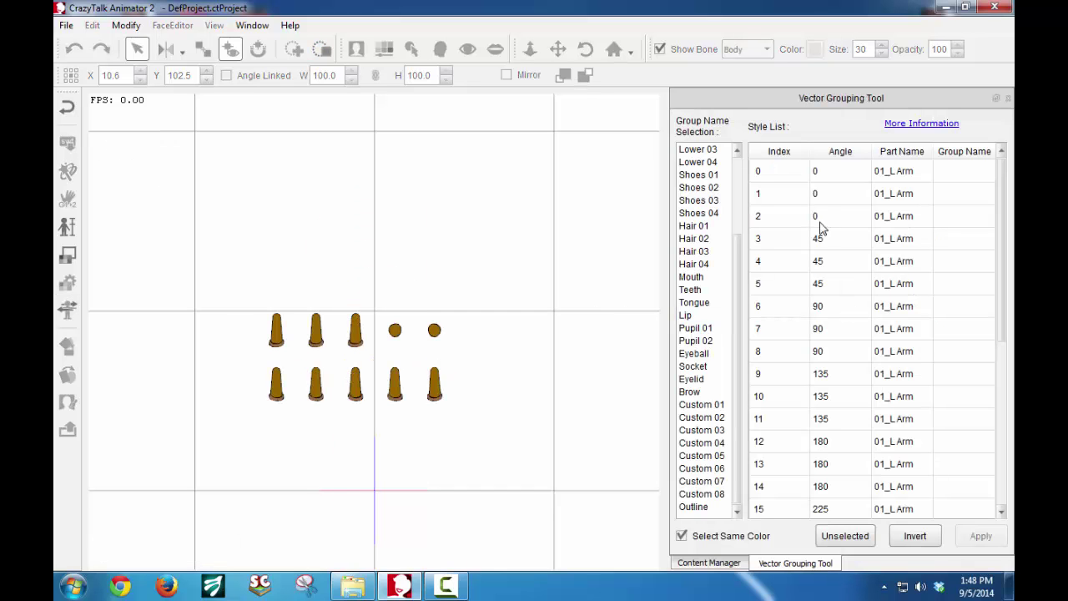
click(826, 171)
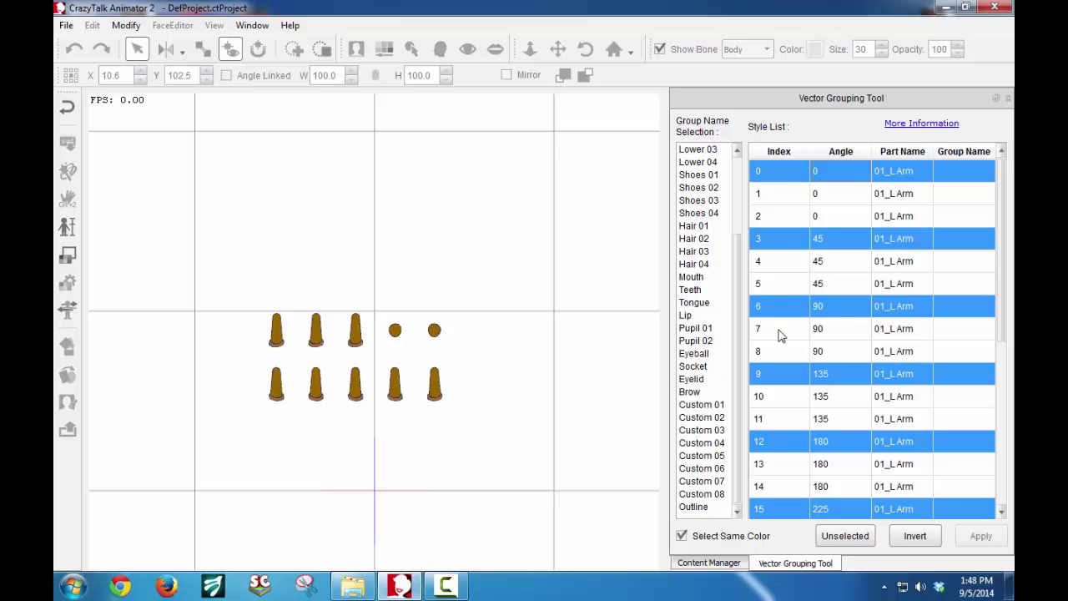
click(692, 507)
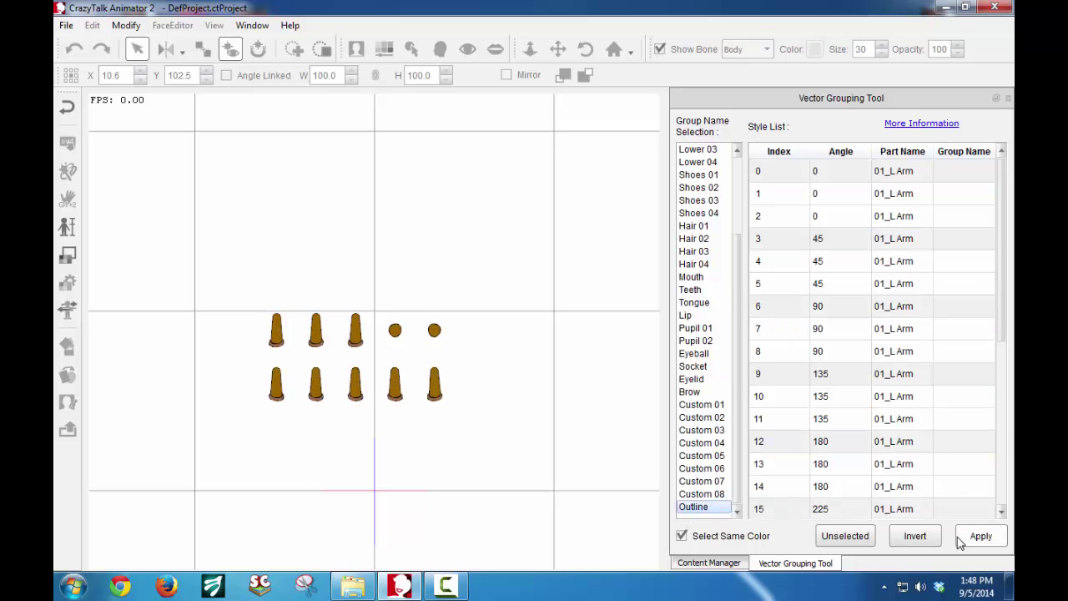
click(968, 538)
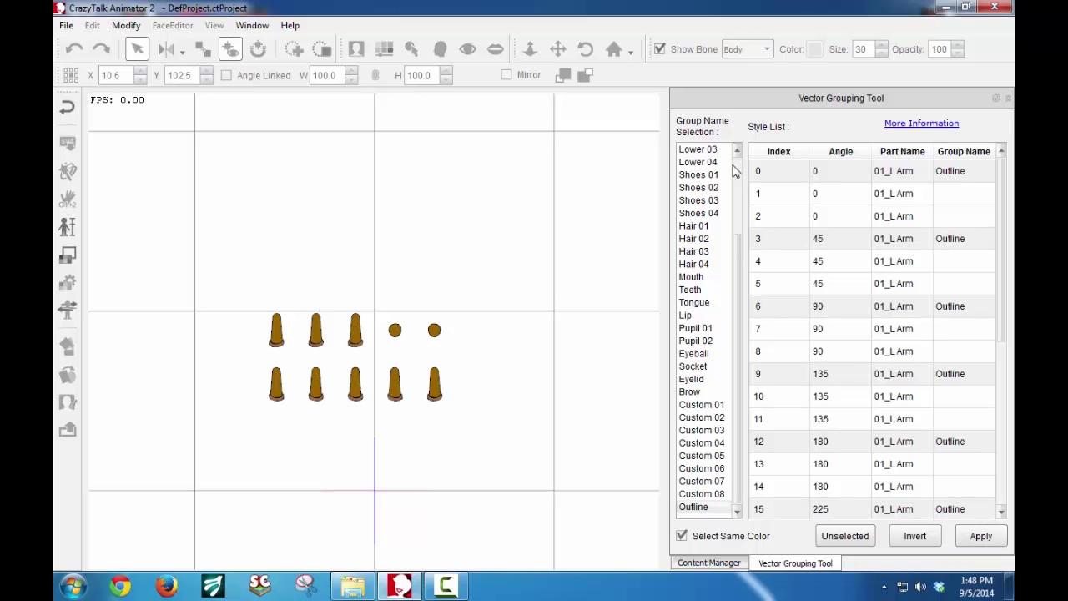
- Assign the left upper arm's index 1 entry and its same-color entries to the Skin01 group
click(811, 194)
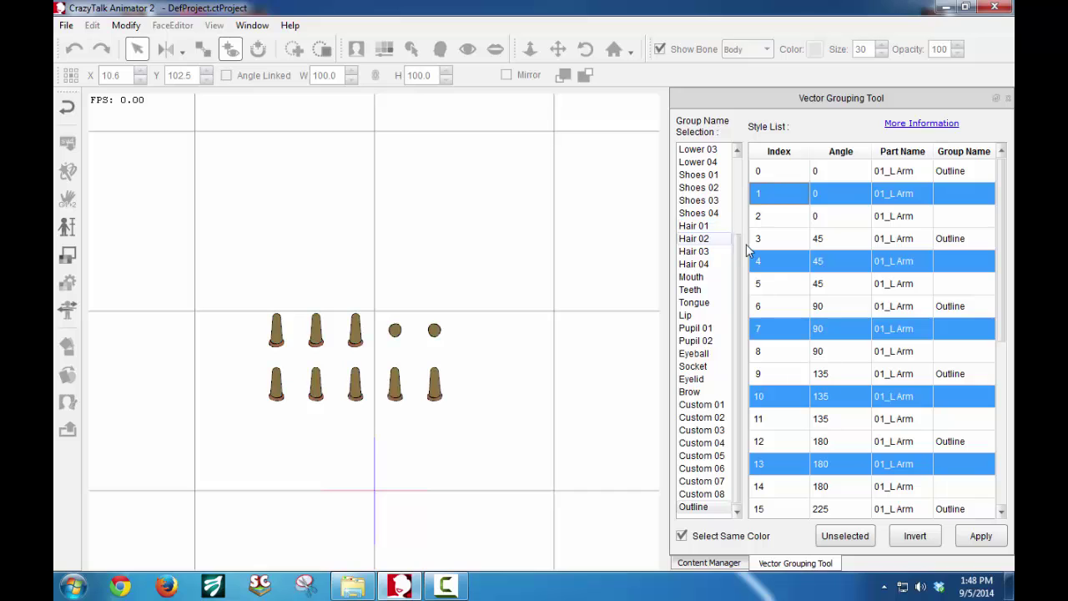
scroll(739, 251, up, 3)
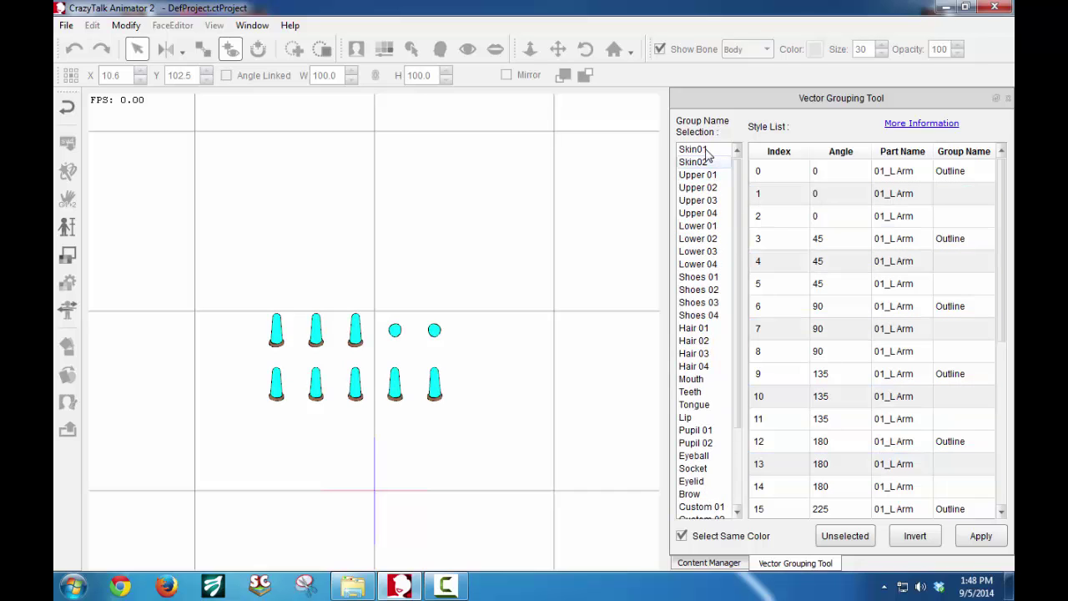
click(704, 151)
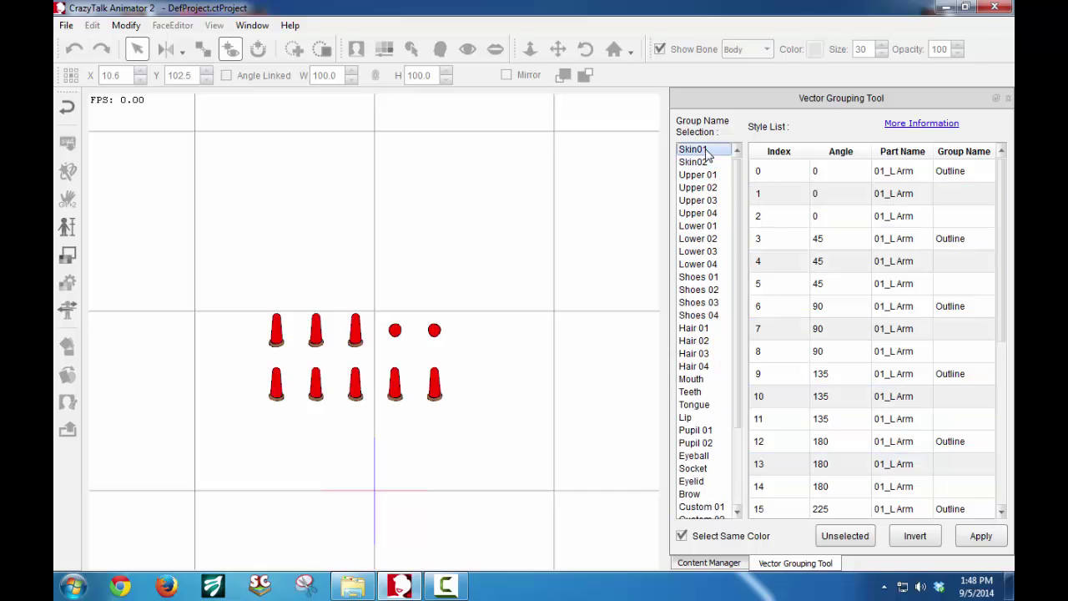
click(980, 536)
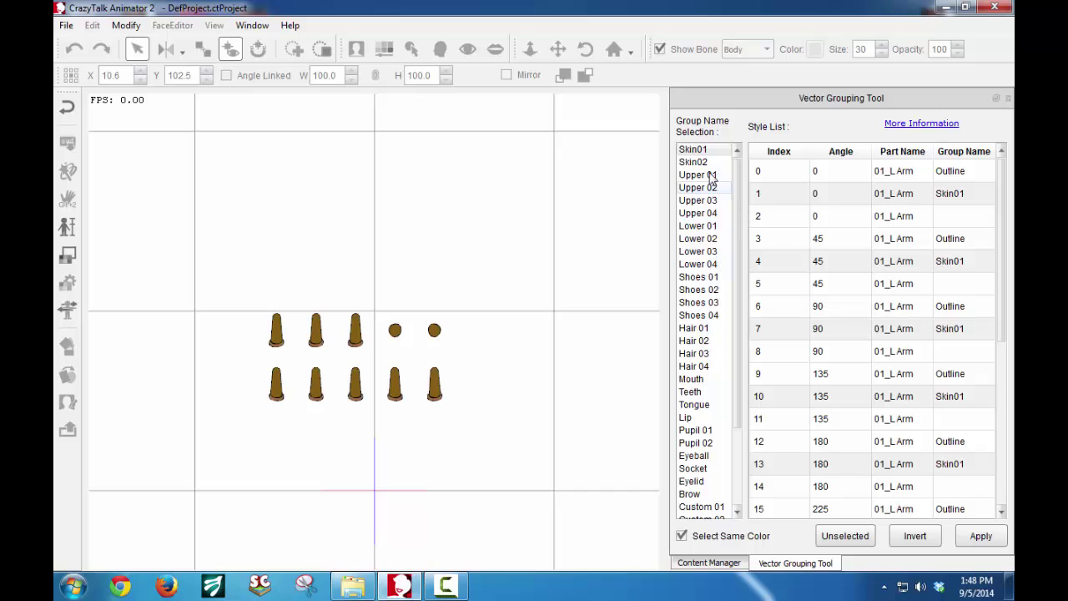
- Assign the left upper arm's index 2 same-color entries to the Upper 01 group and close the Vector Grouping Tool
click(862, 216)
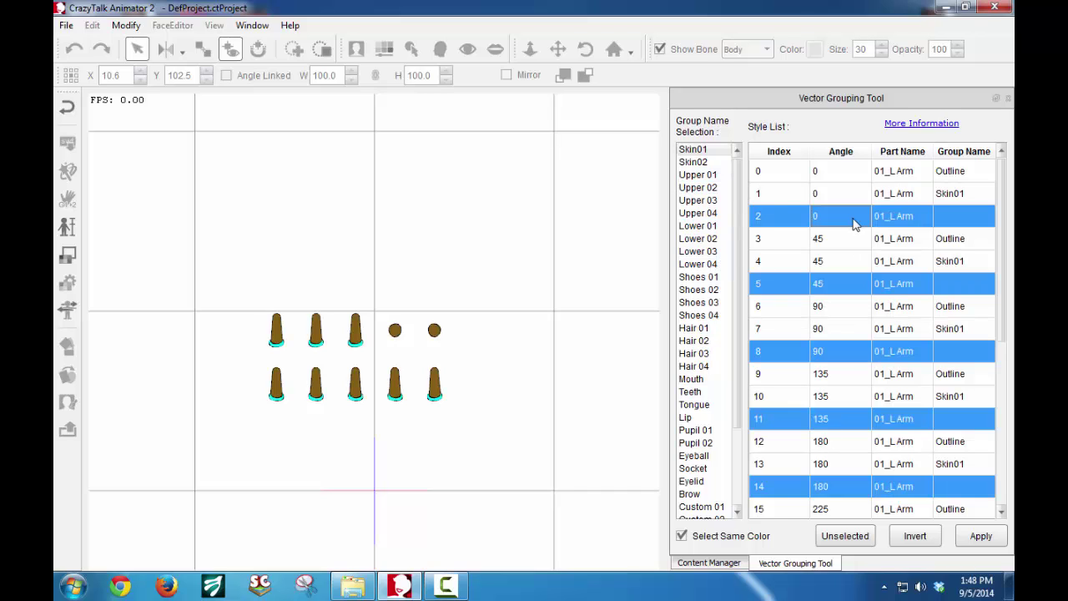
click(714, 177)
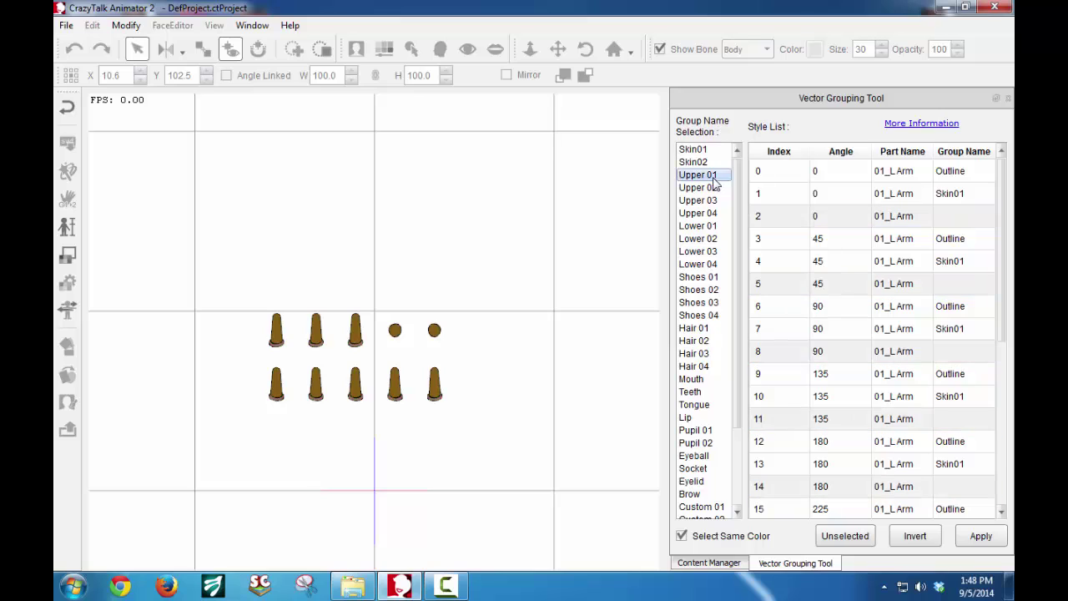
click(975, 535)
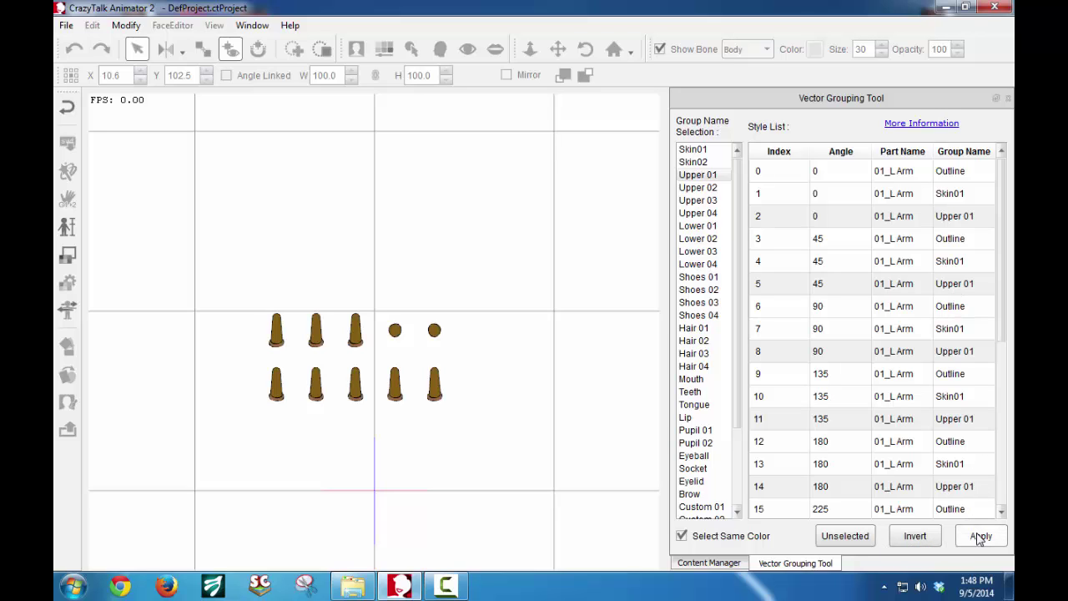
click(981, 536)
click(1008, 99)
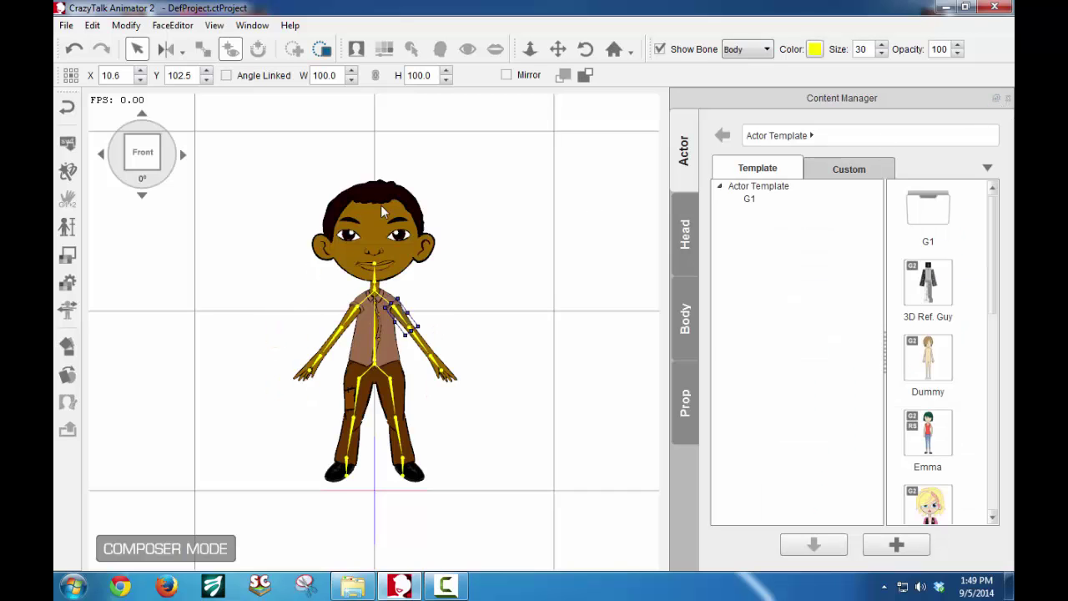
- Try the Line Art, Grayscale and Neon render styles on the character to test the grouped arm
click(187, 247)
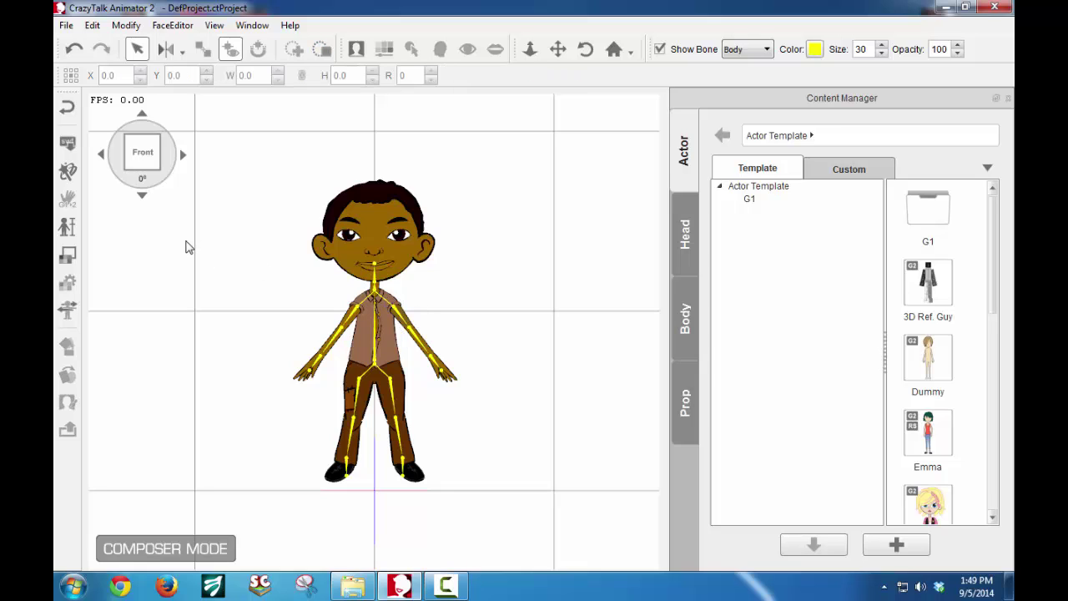
click(69, 259)
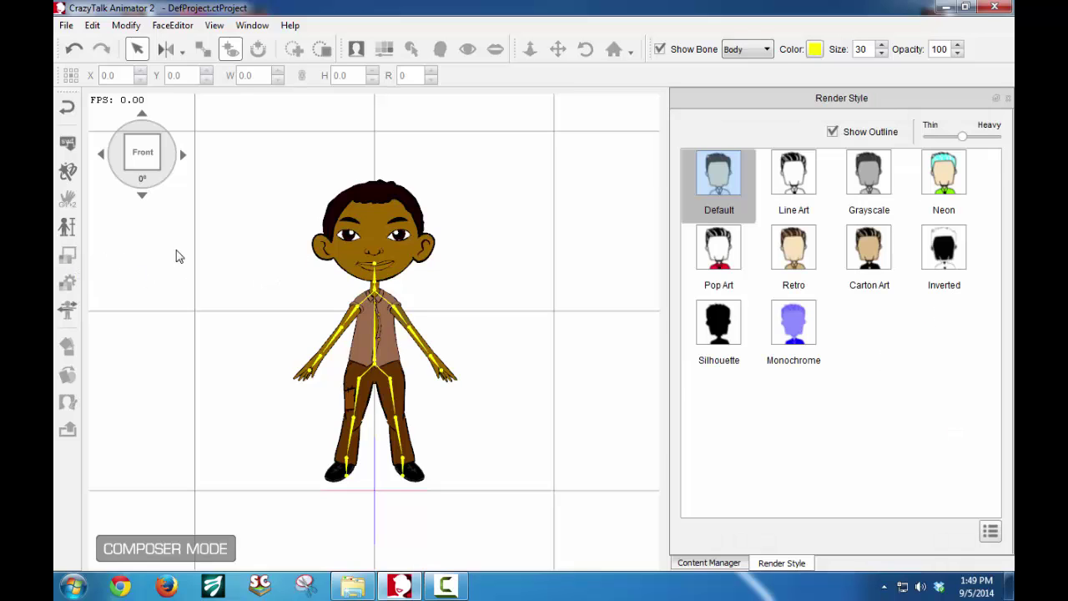
click(769, 173)
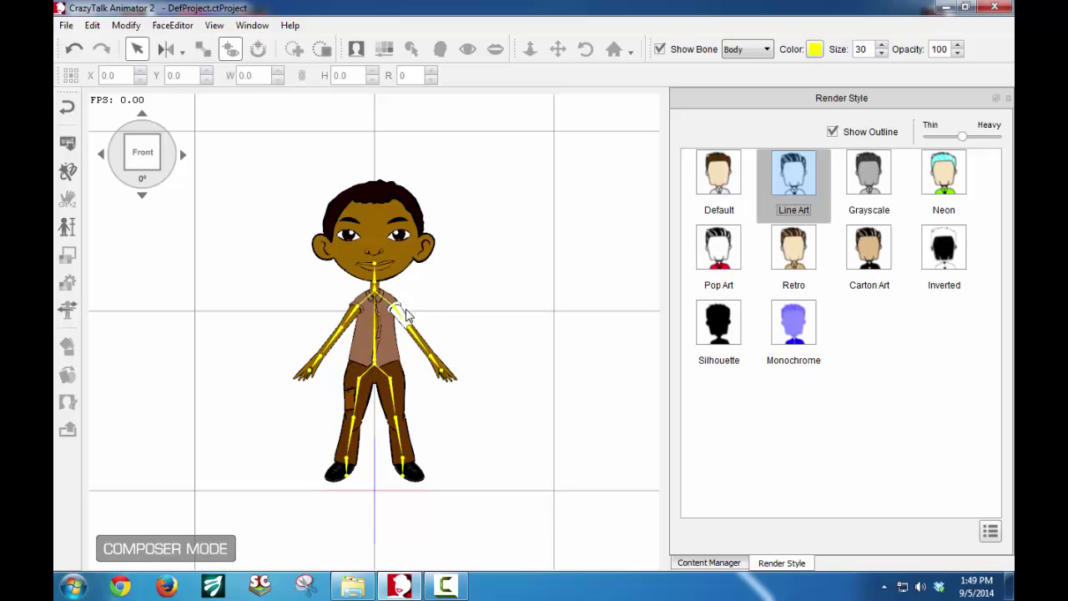
click(862, 192)
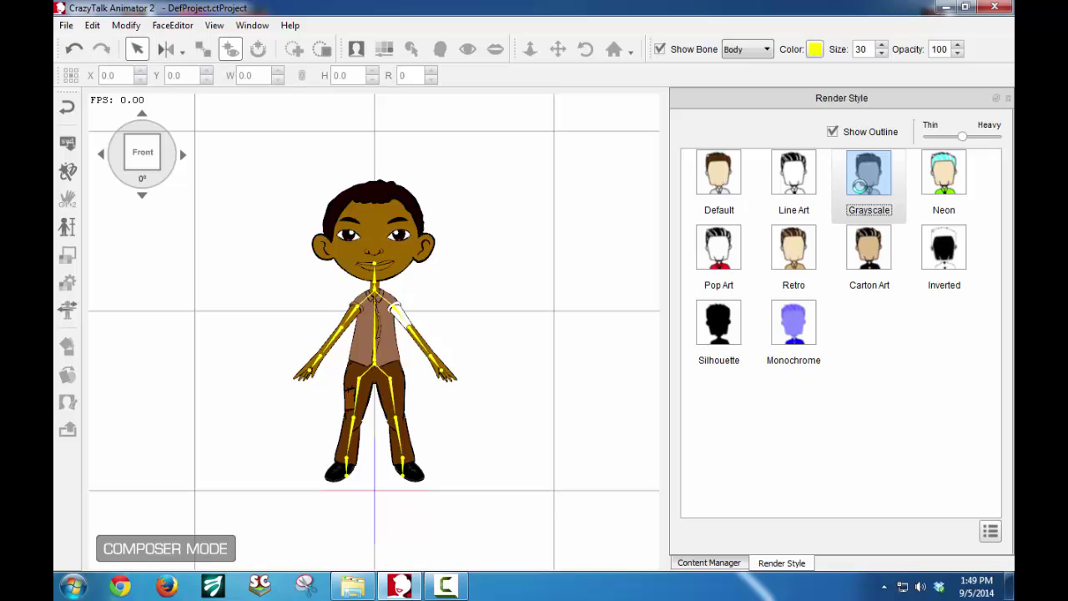
click(941, 188)
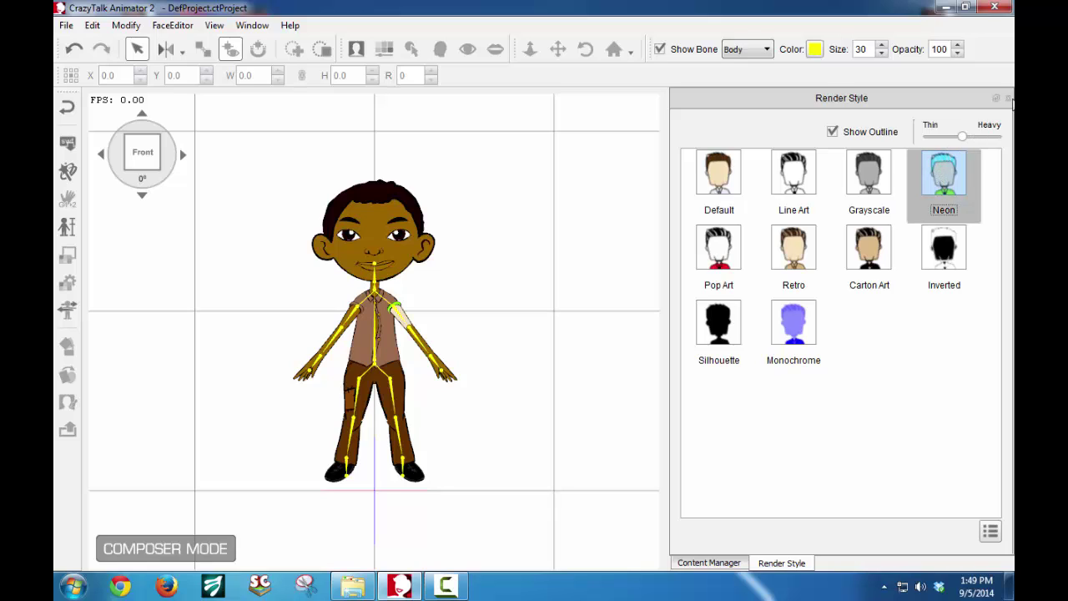
click(1008, 99)
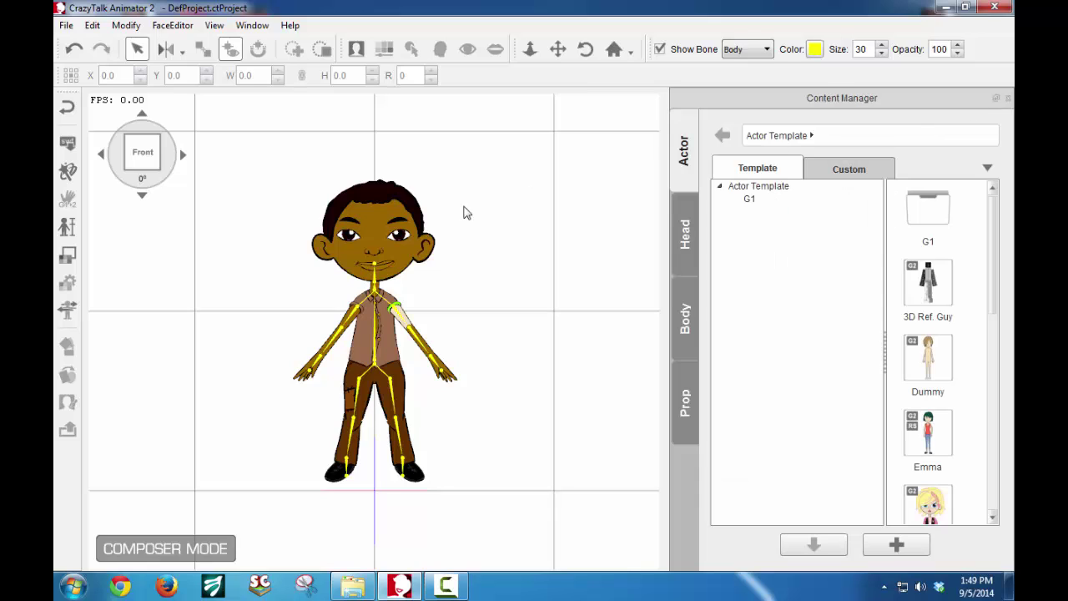
- Open the Vector Grouping Tool for the head, assign its ungrouped fill entries to Skin01, and return to the stage
click(409, 260)
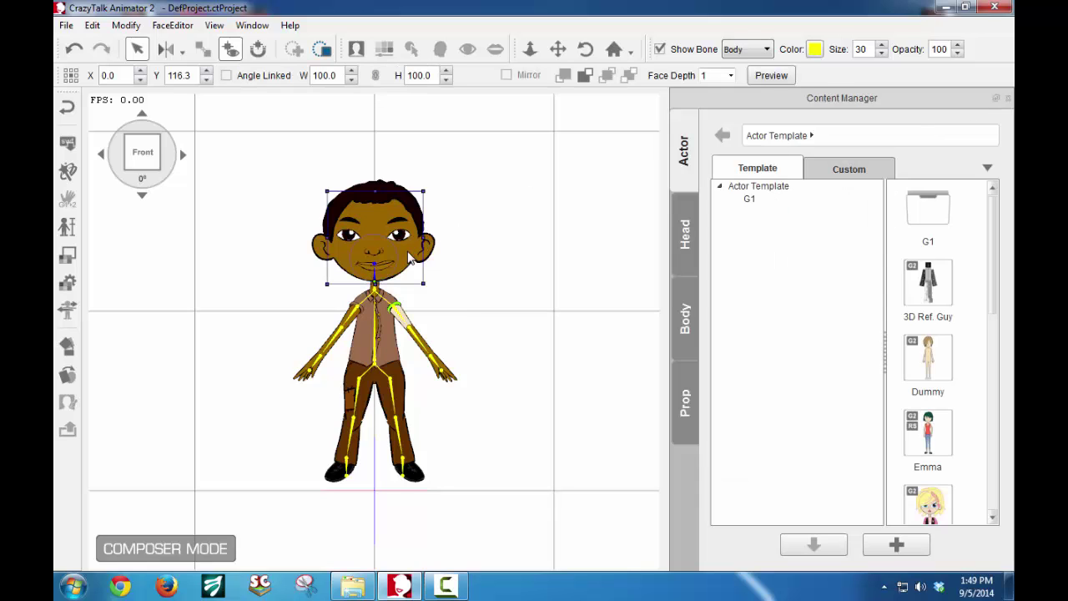
click(72, 284)
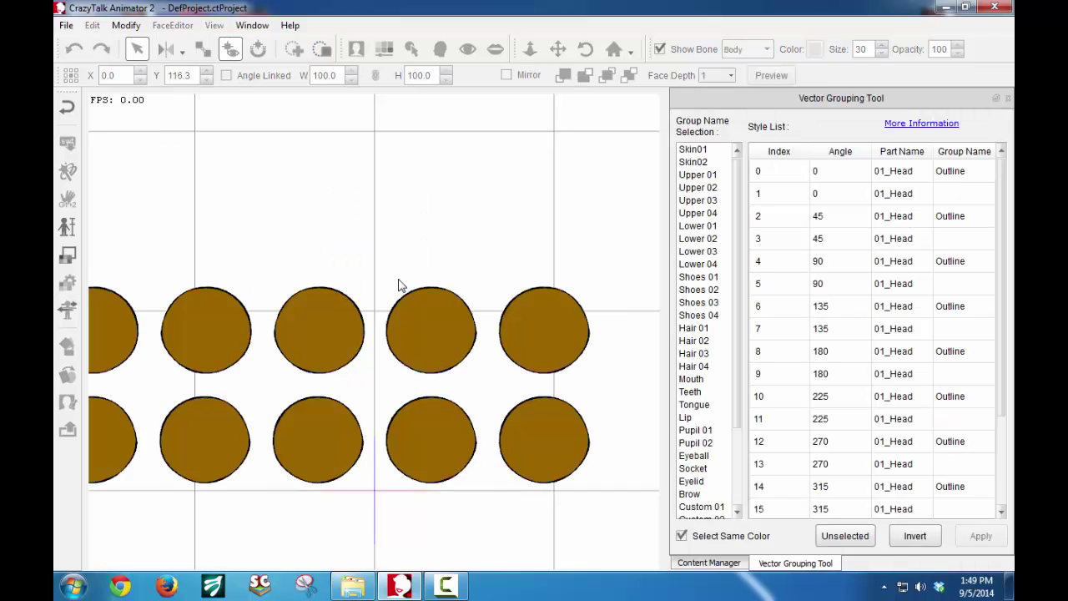
click(942, 237)
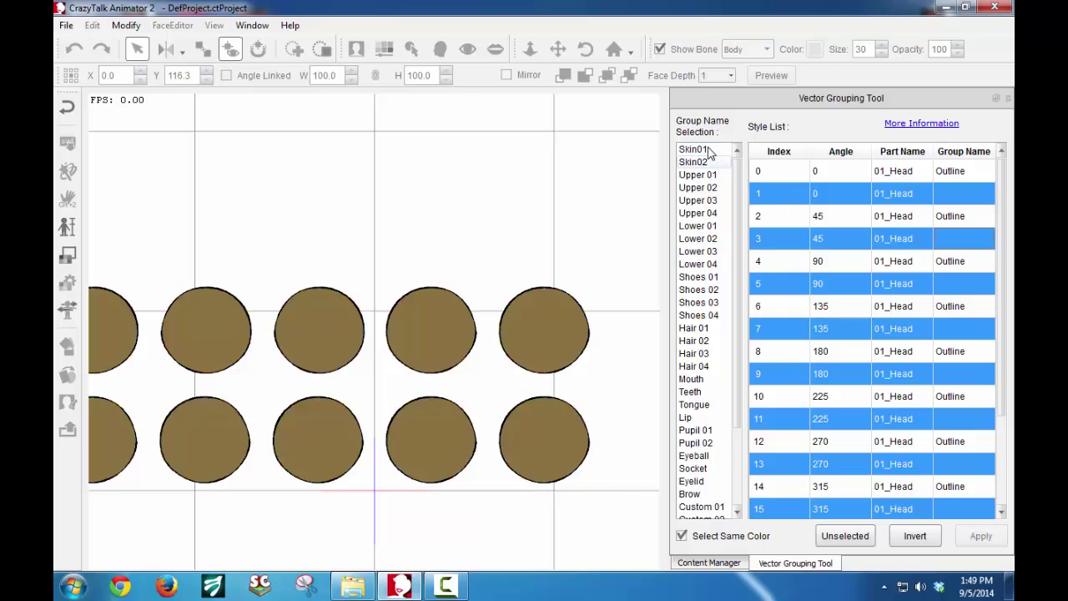
click(981, 537)
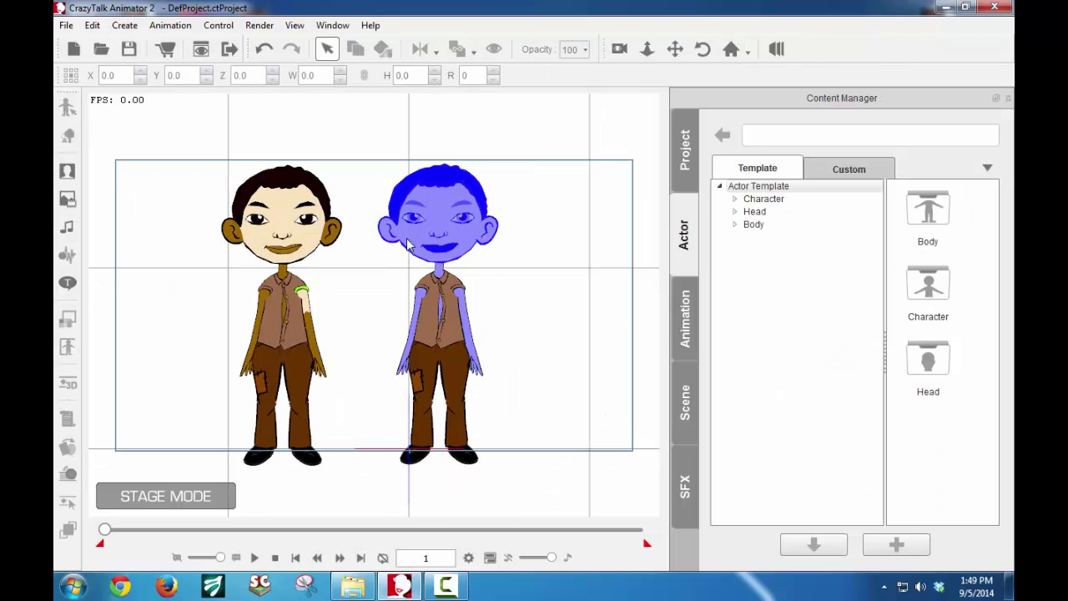
- Reopen the partly grouped character in Composer mode and show the render styles with its head selected
click(283, 234)
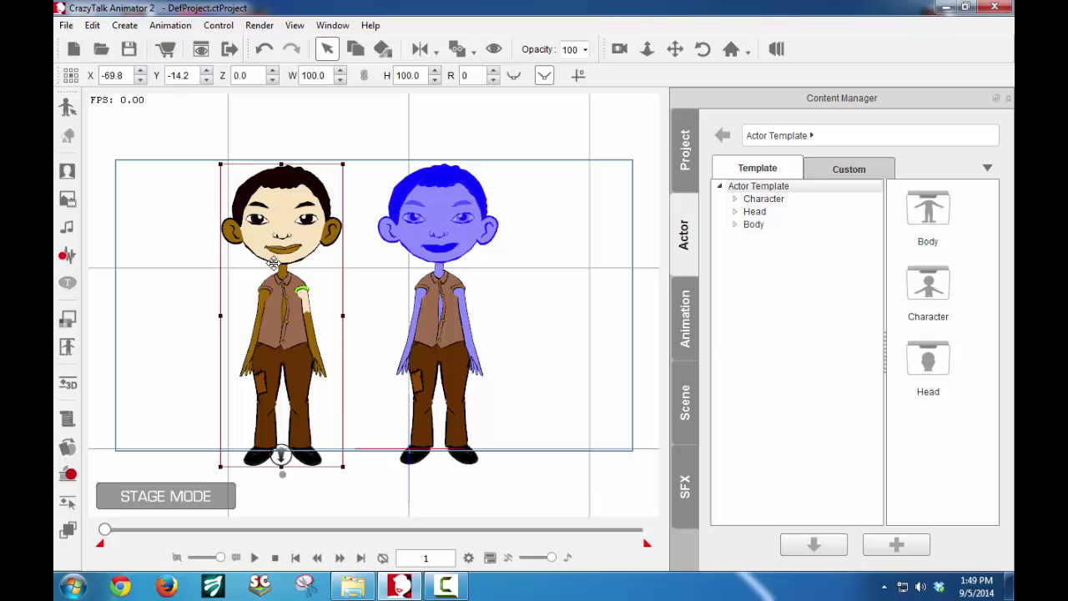
click(68, 109)
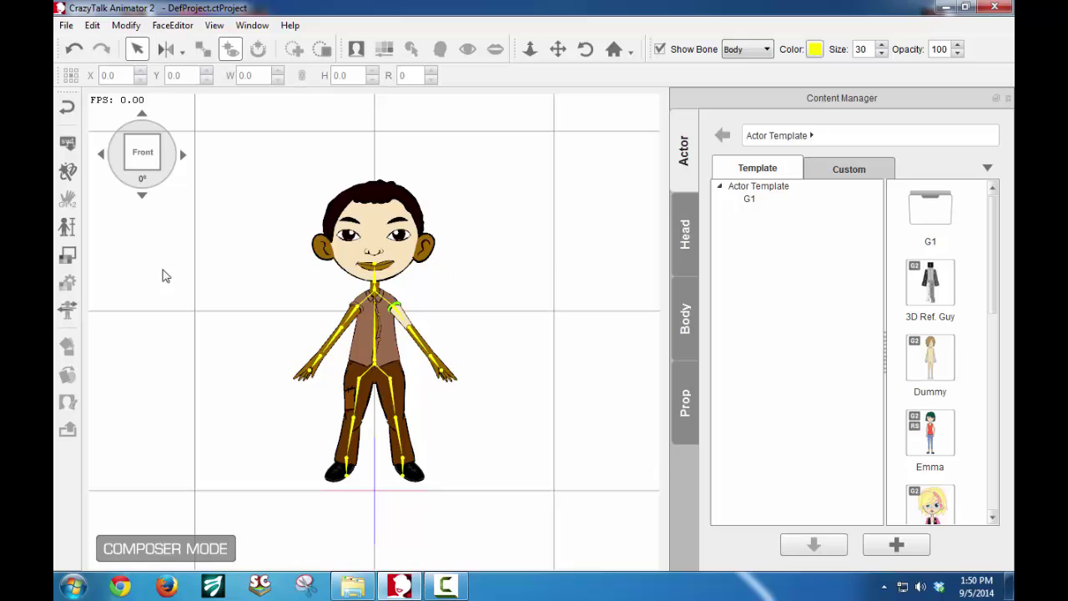
click(67, 255)
click(380, 257)
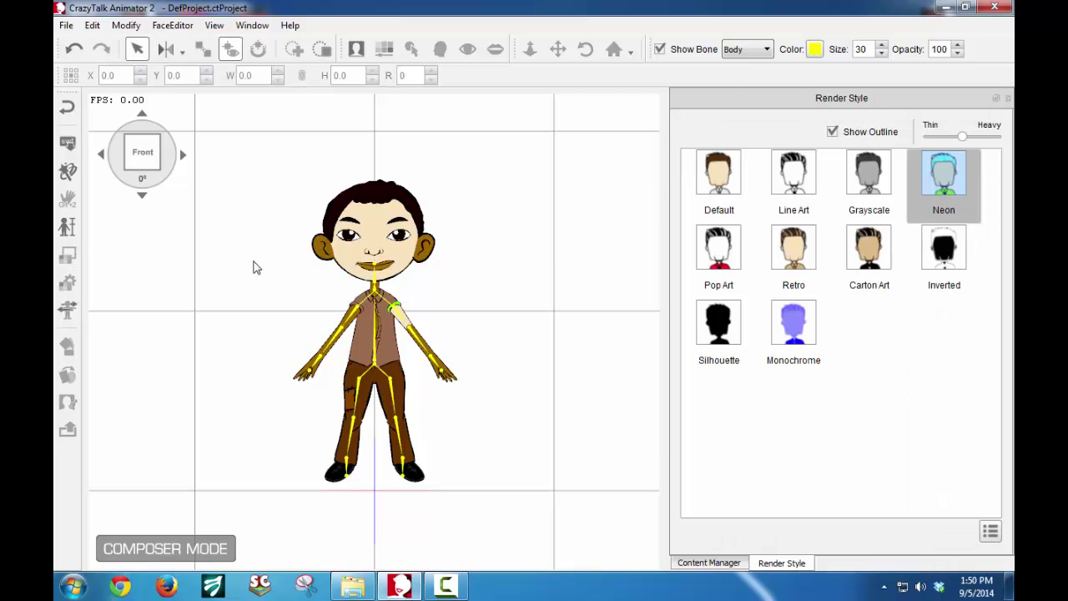
- Try the Grayscale, Retro, Pop Art and Monochrome render styles on the partly grouped character, finishing with Default
click(869, 189)
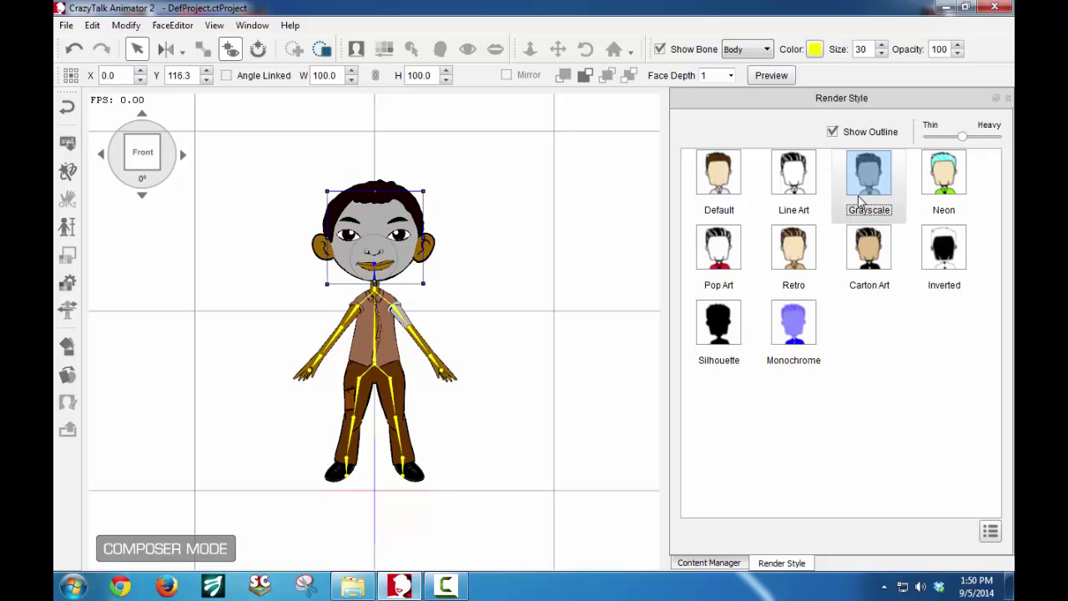
click(793, 243)
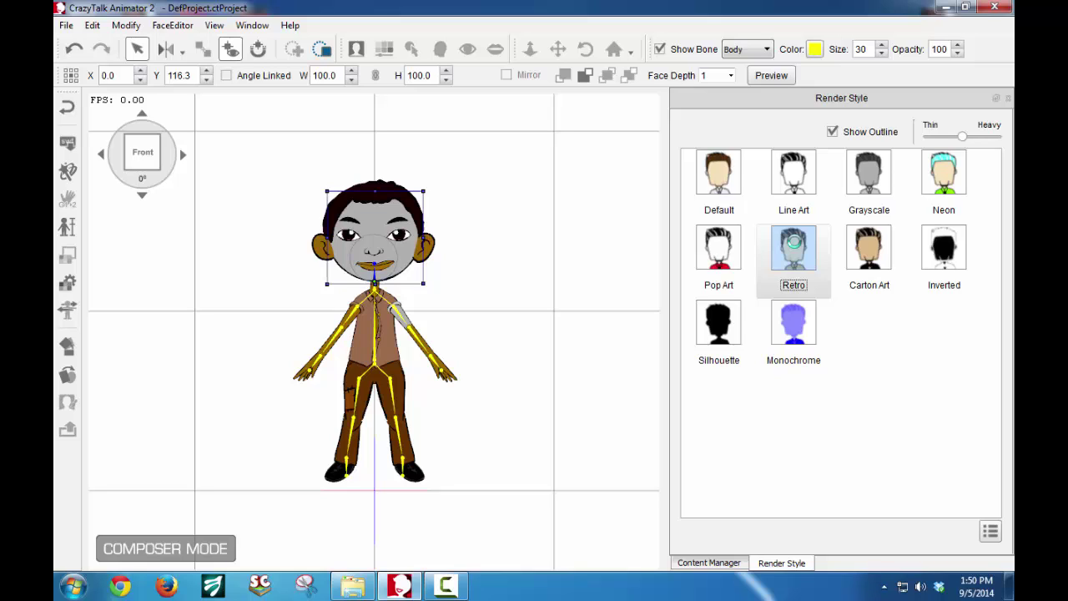
click(725, 183)
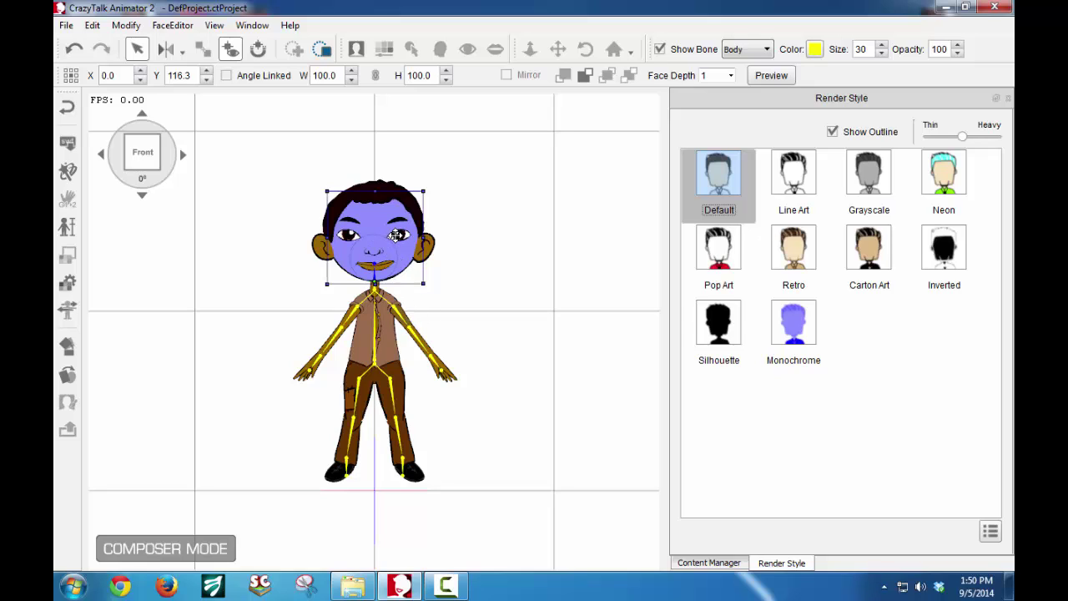
click(722, 242)
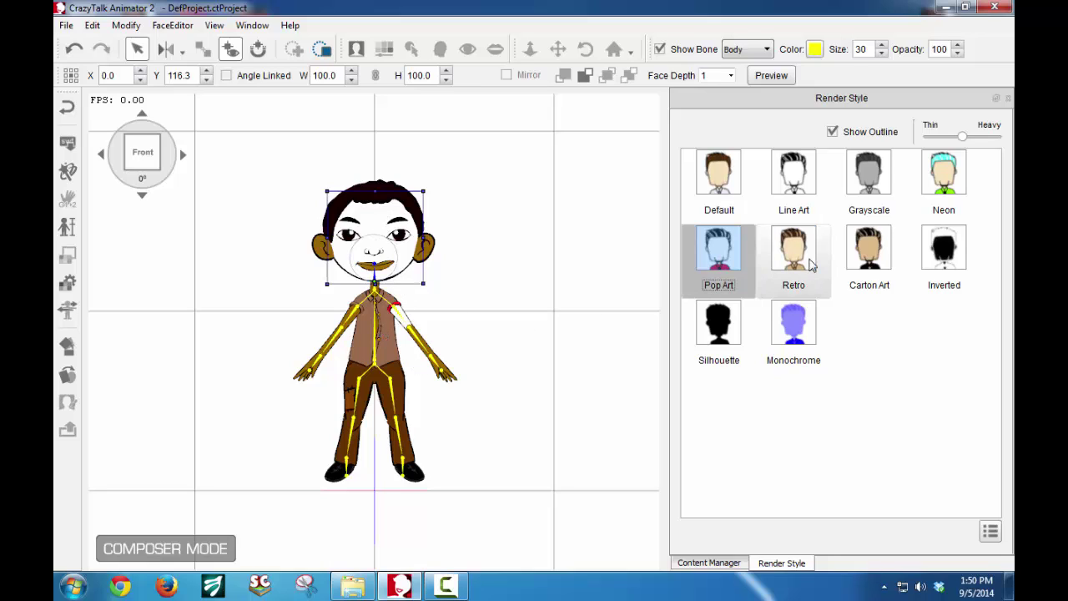
click(716, 187)
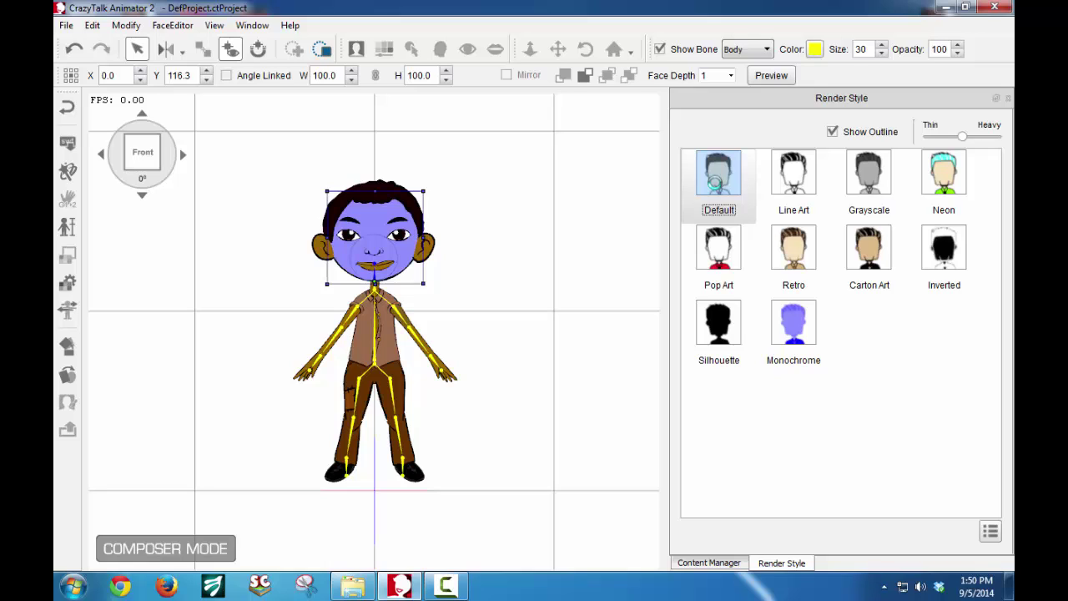
click(793, 324)
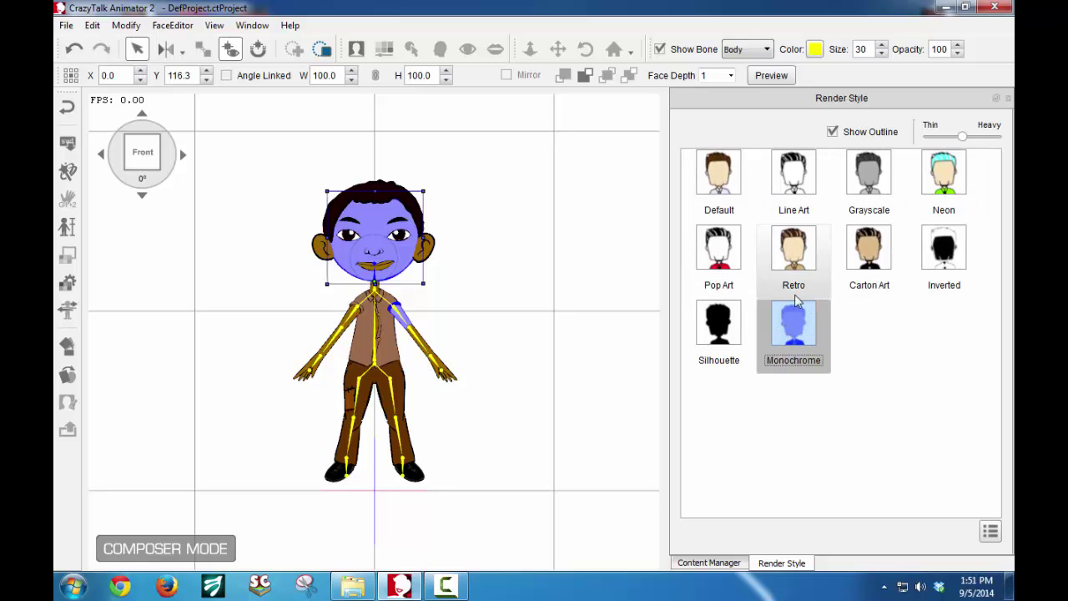
click(721, 179)
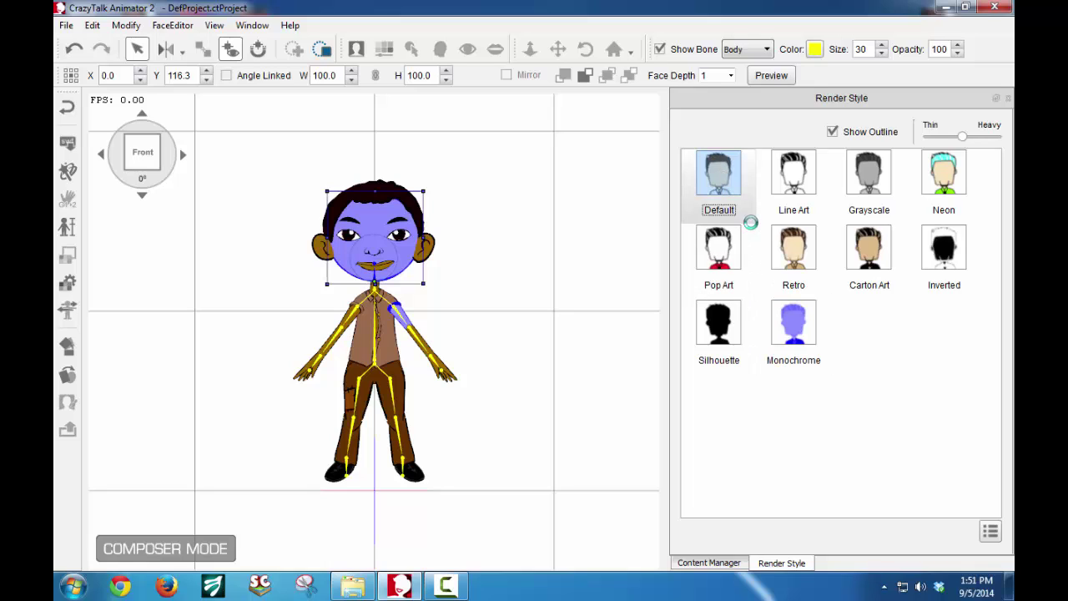
click(434, 262)
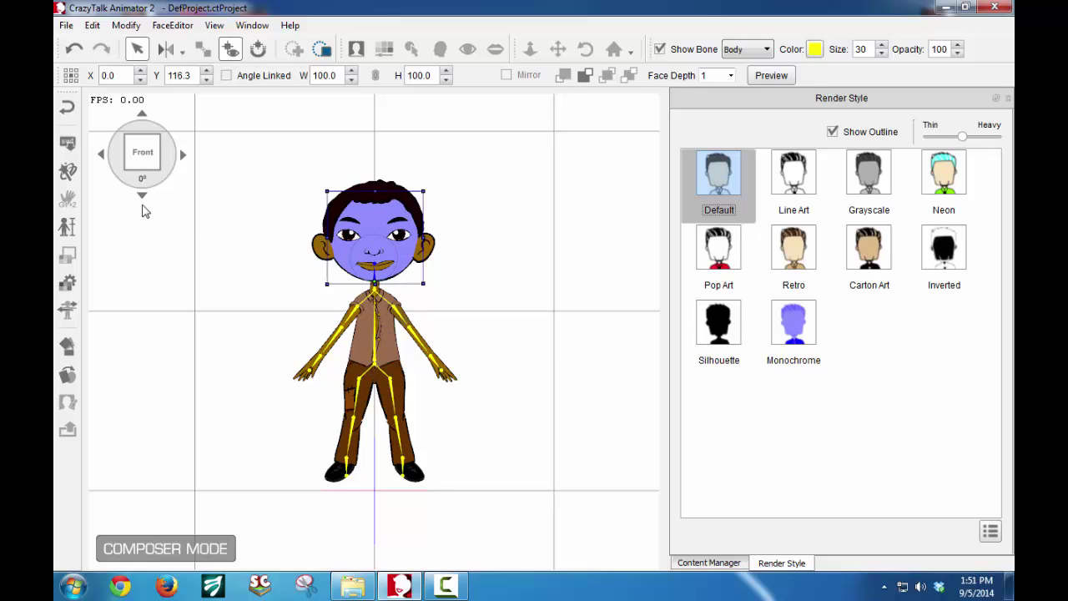
- Return to the stage and open the blue-haired character in Composer mode
click(68, 106)
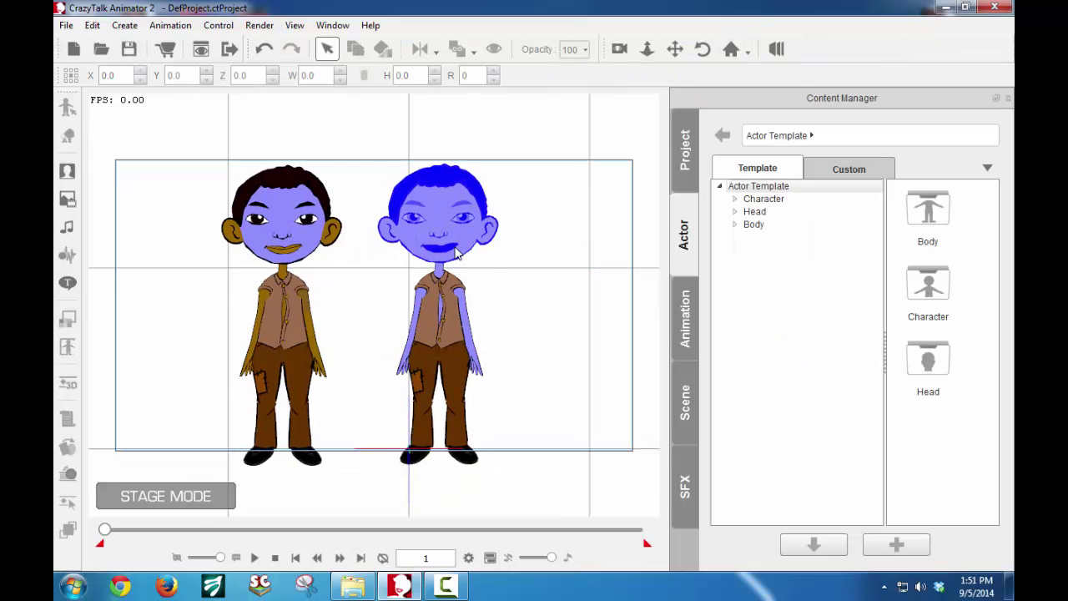
click(458, 255)
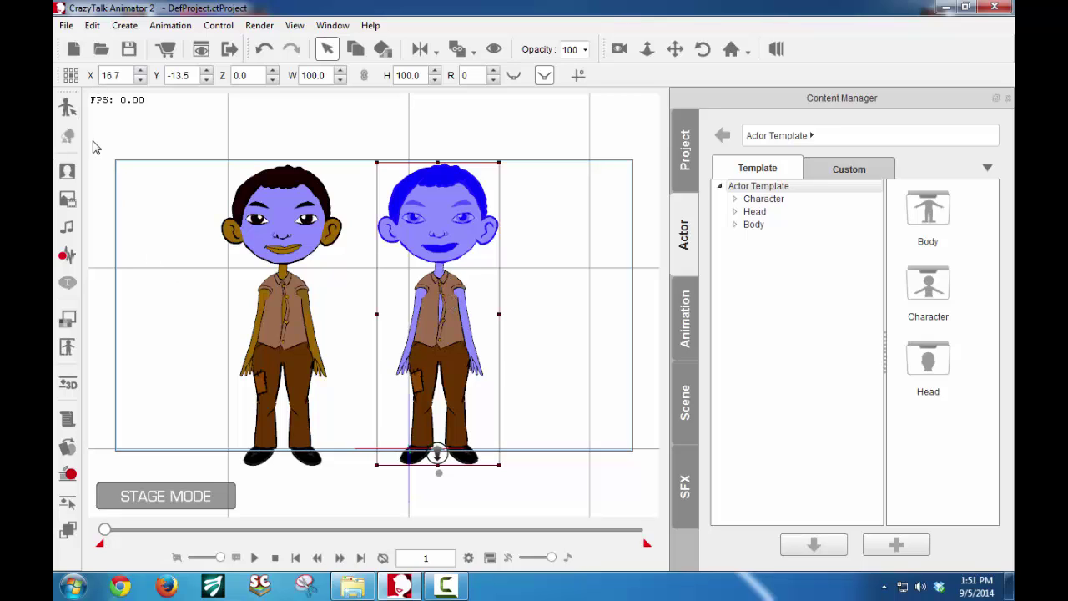
click(68, 107)
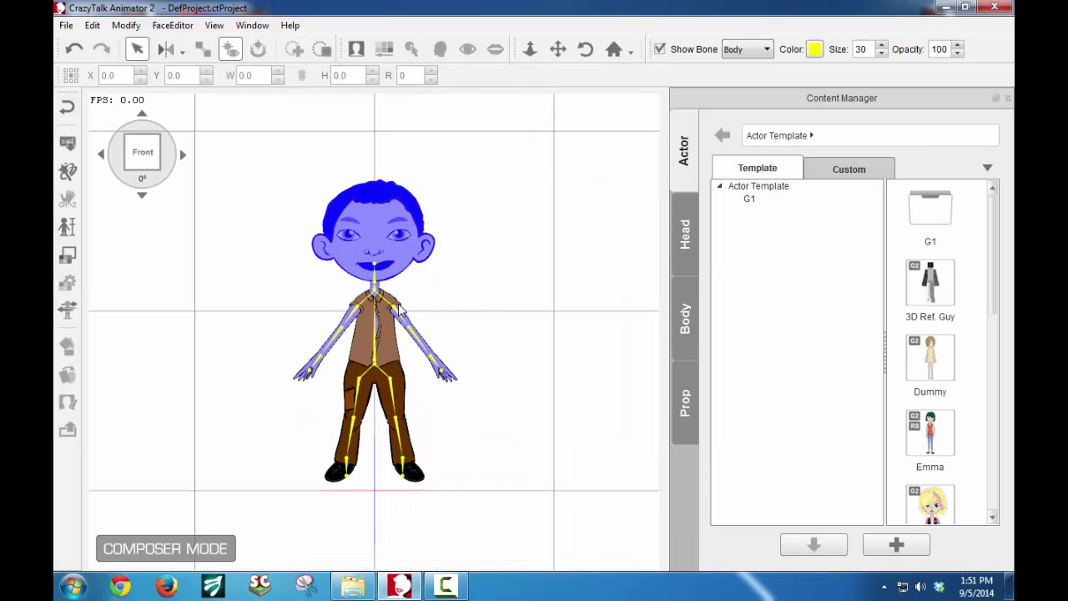
click(67, 308)
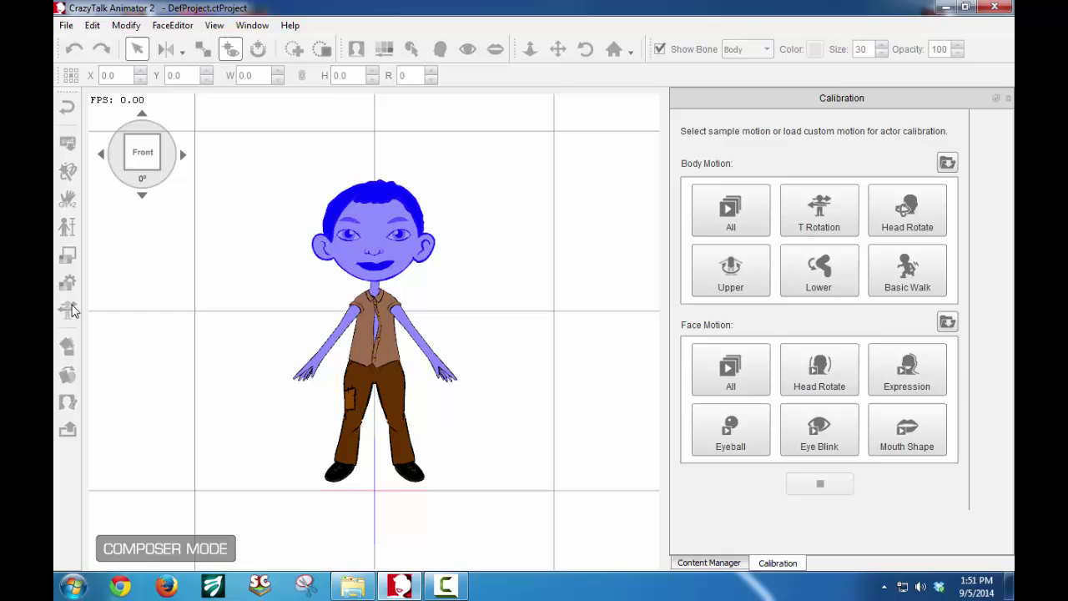
click(1008, 98)
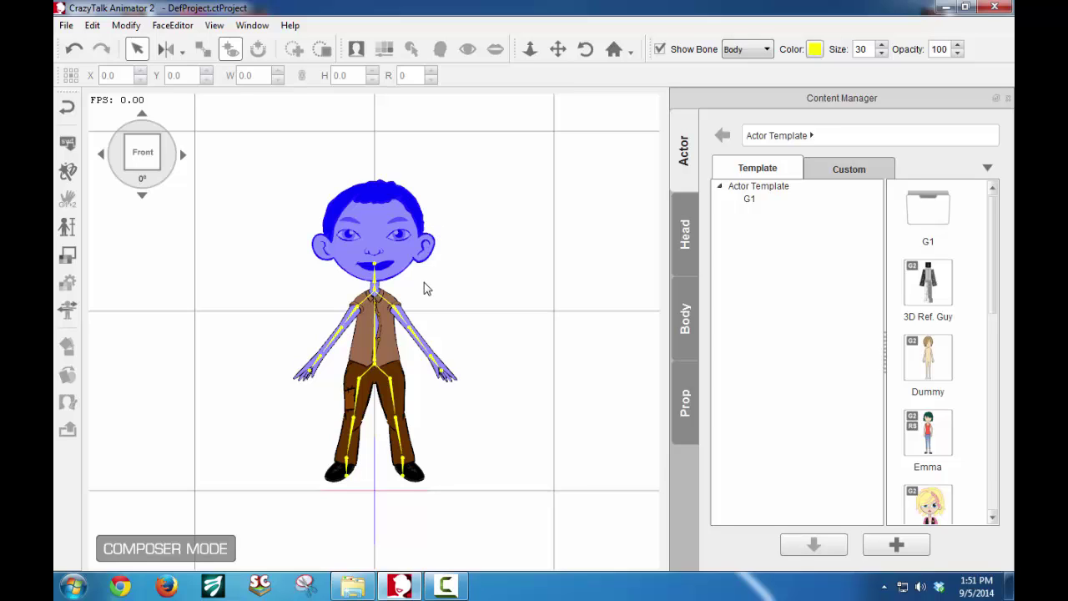
- Try the Monochrome, Carton Art, Inverted and Pop Art render styles on the blue-haired character, finishing with Default
click(390, 309)
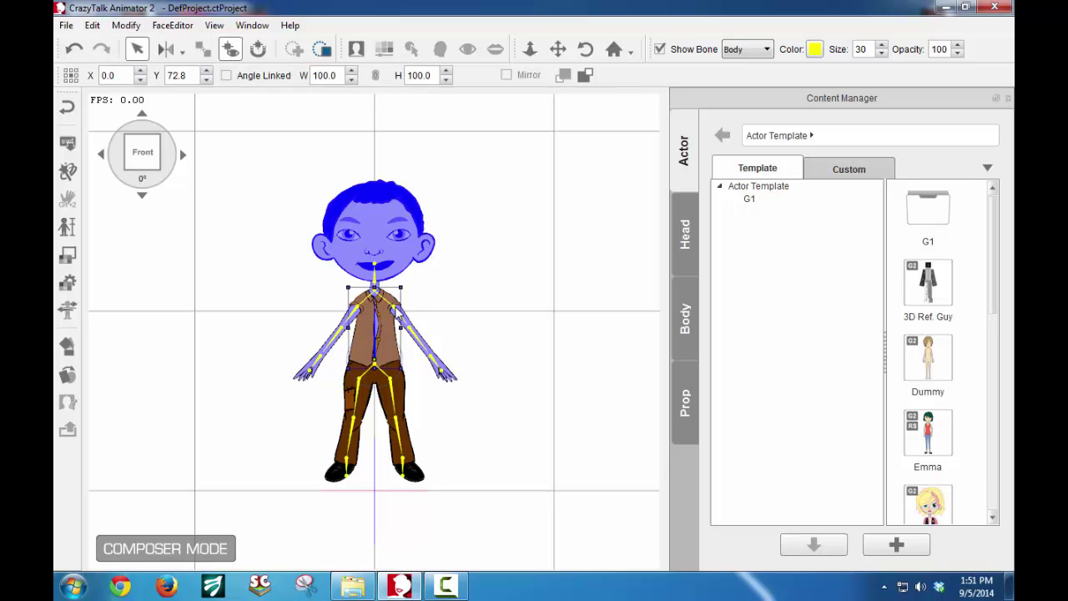
click(72, 257)
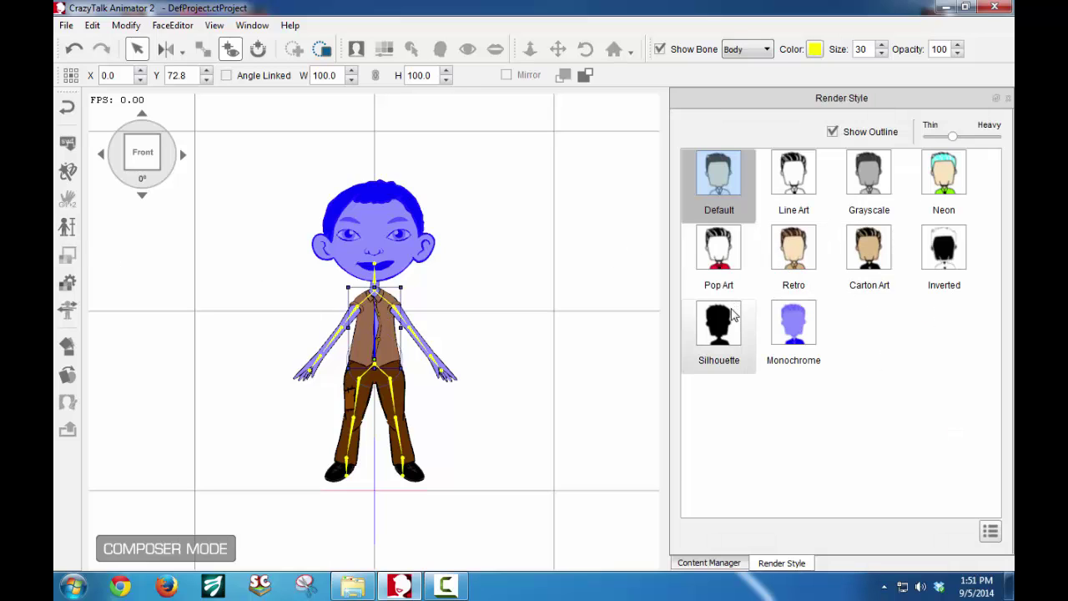
click(798, 322)
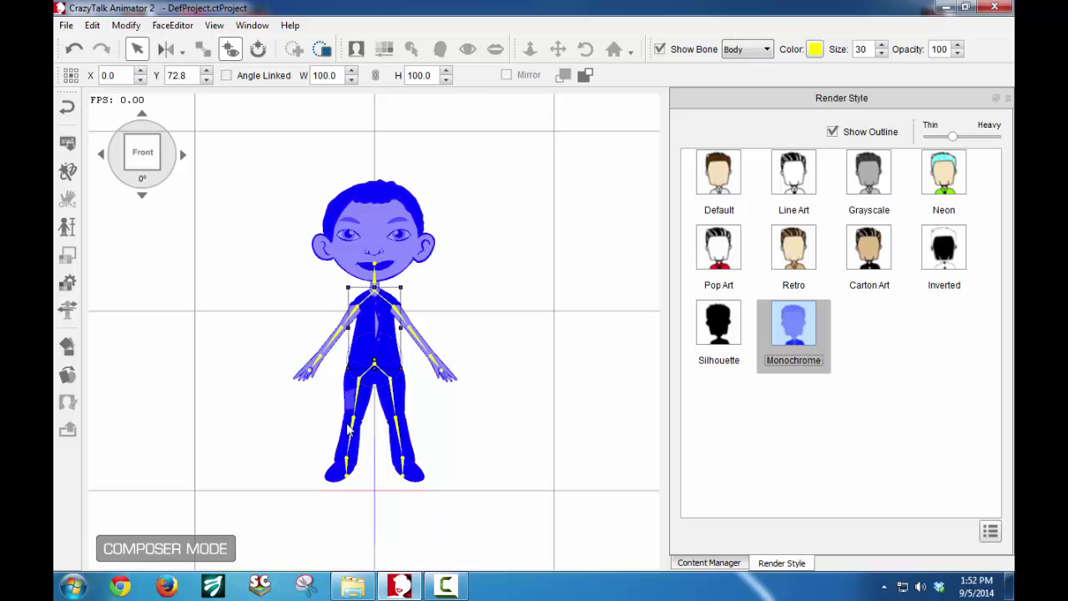
click(870, 255)
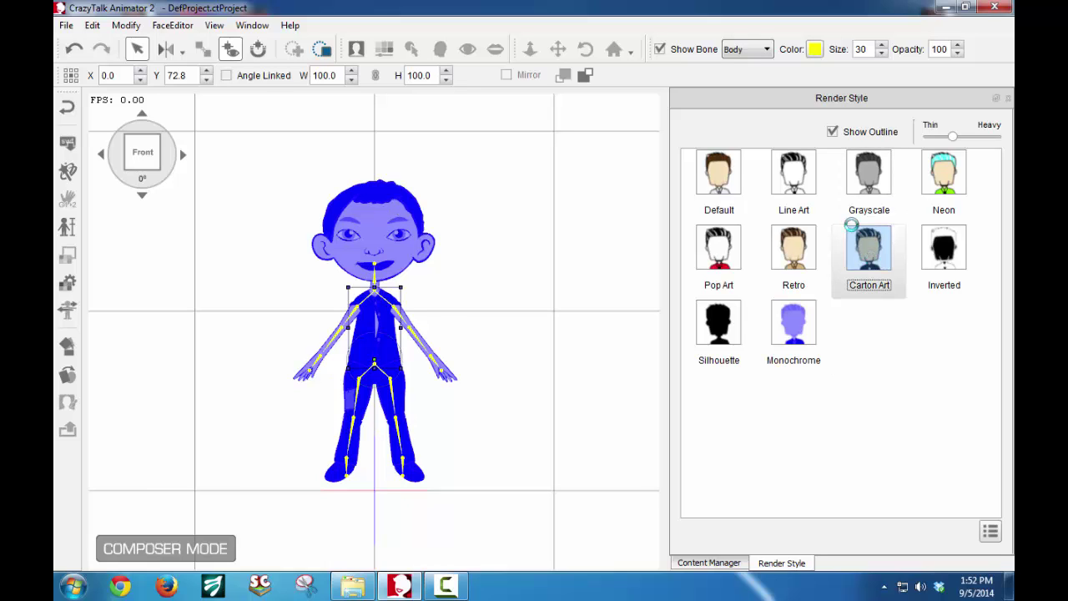
click(952, 253)
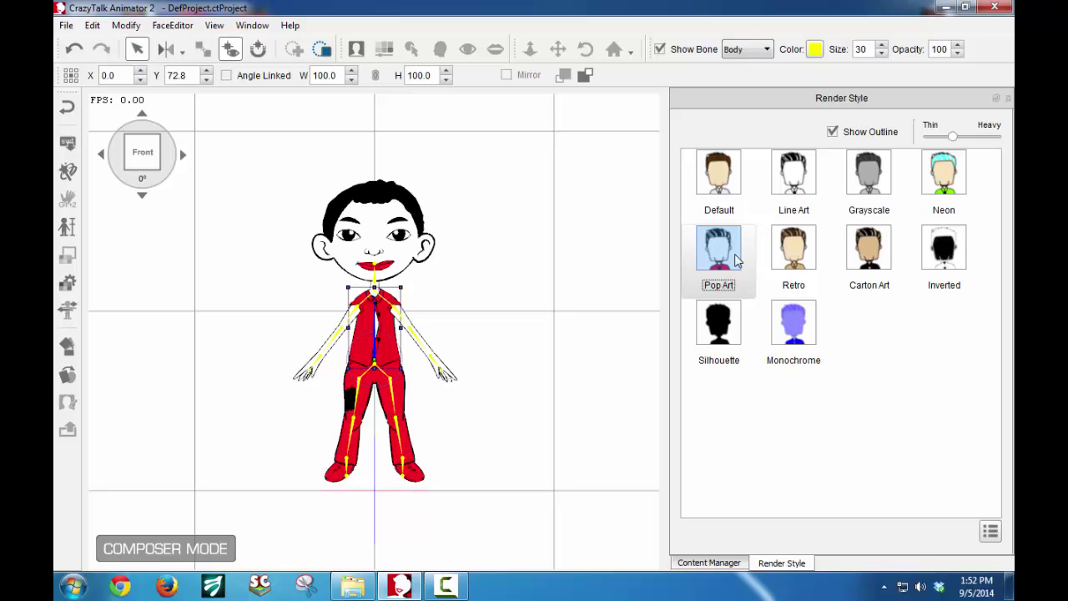
click(709, 183)
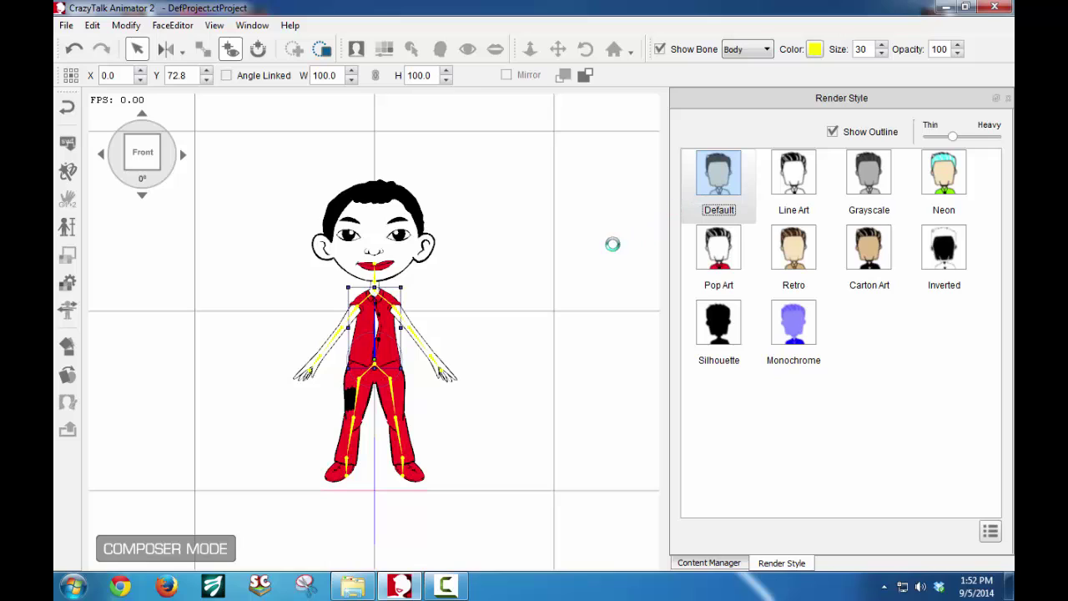